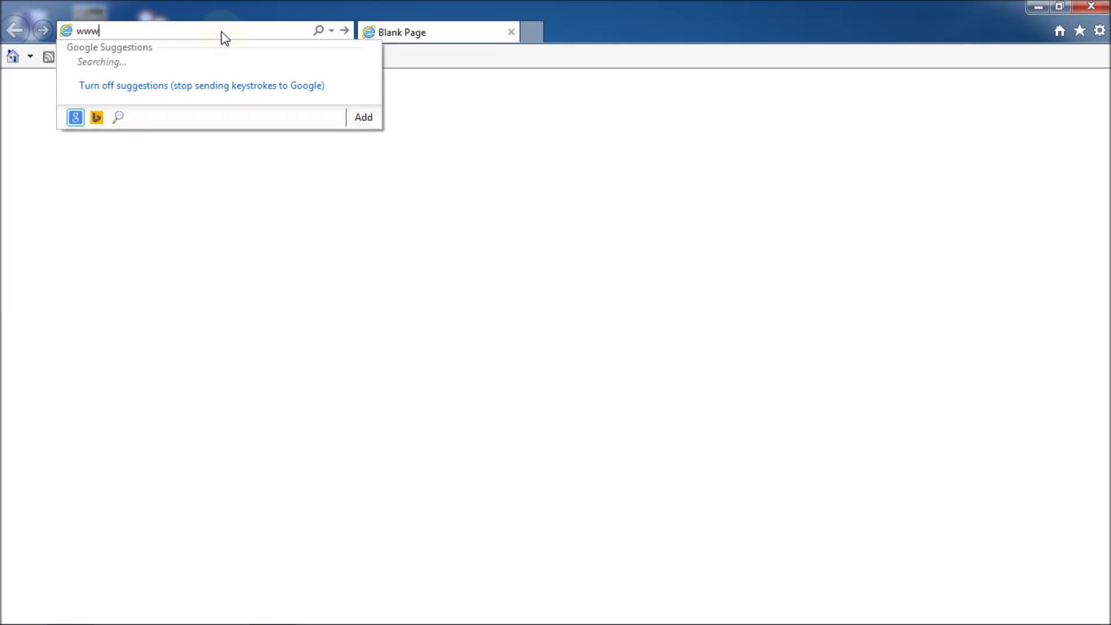
type(".")
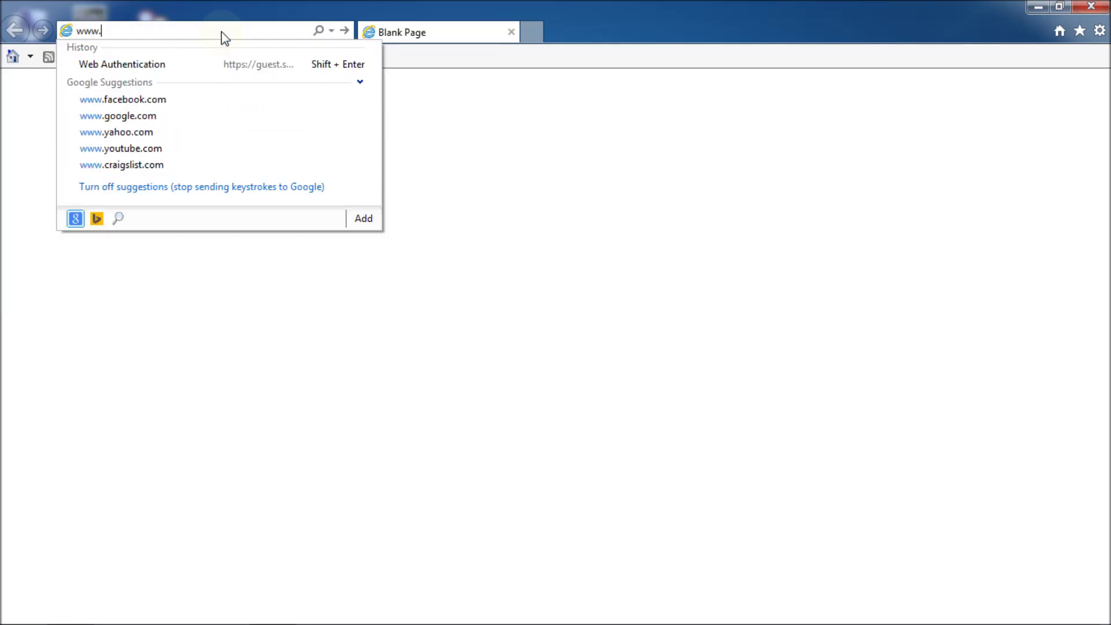
type("zonealarm.com/")
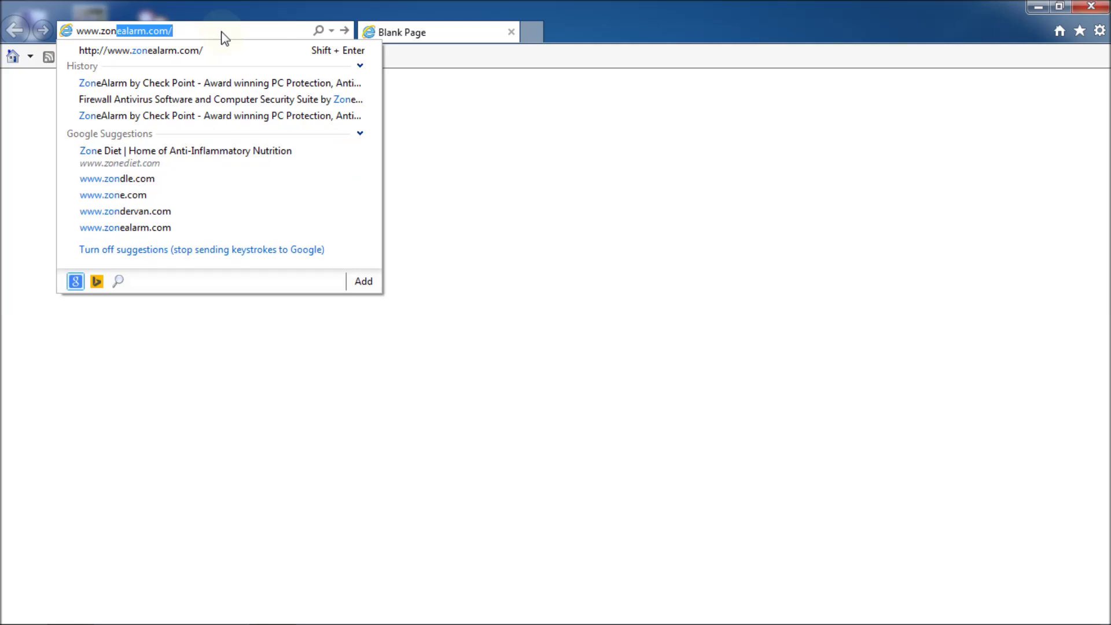
Start the Free Firewall 2015 download from zonealarm.com's Free Downloads page
left_click(214, 50)
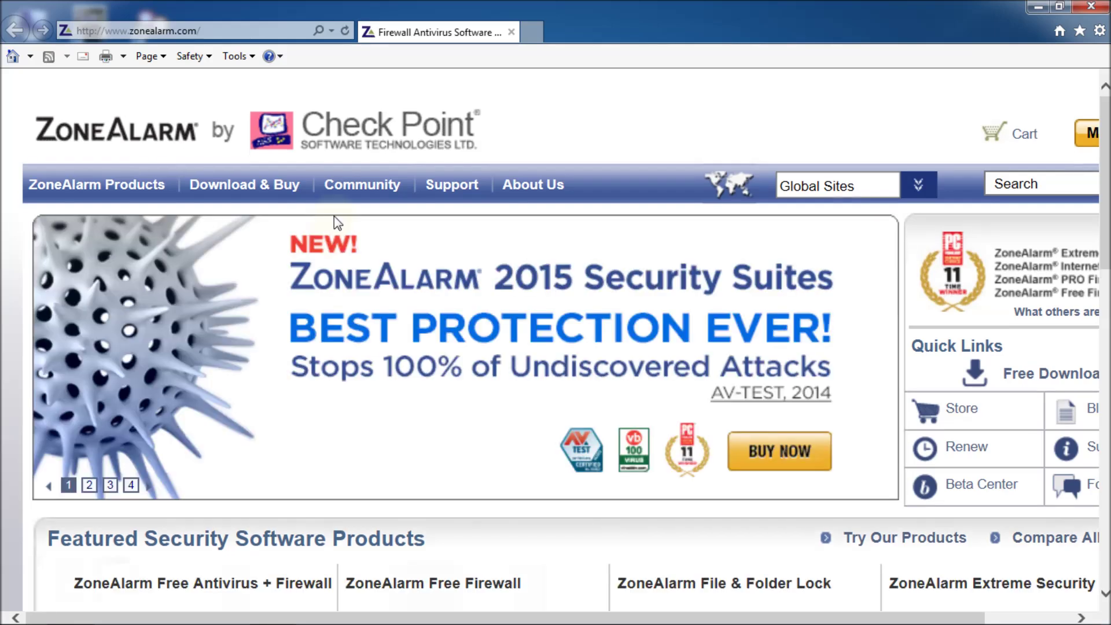
mouse_move(295, 184)
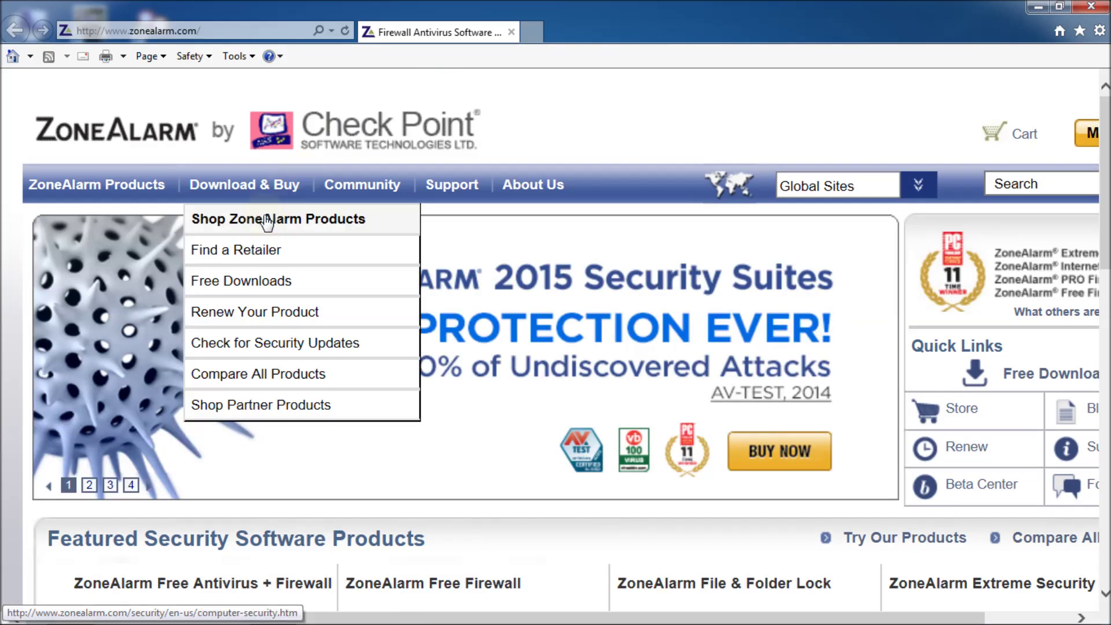
left_click(252, 284)
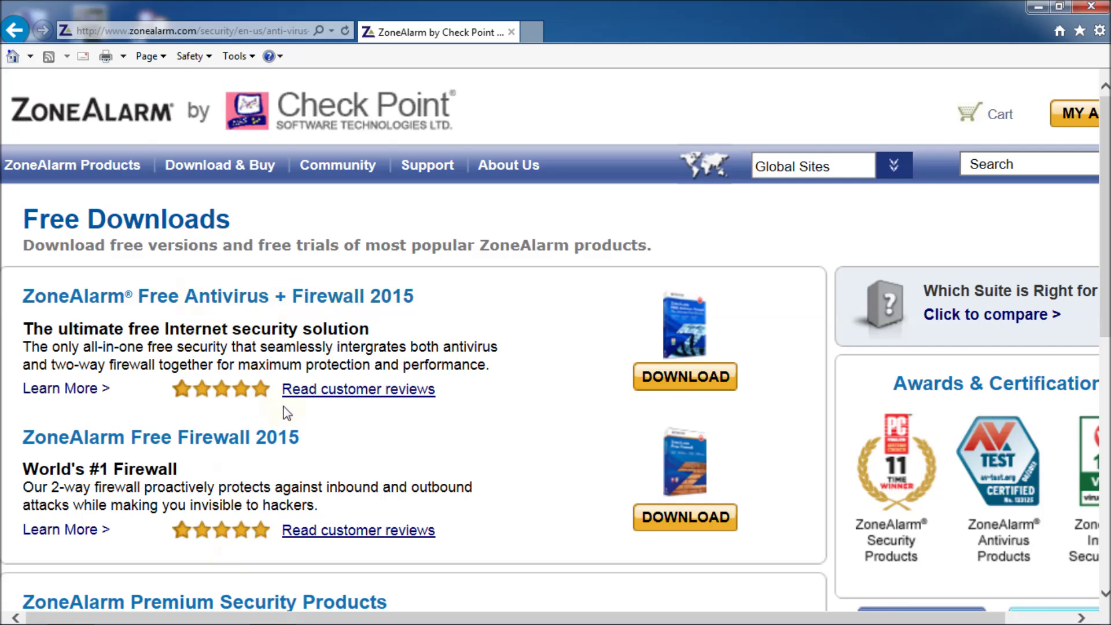
left_click(702, 519)
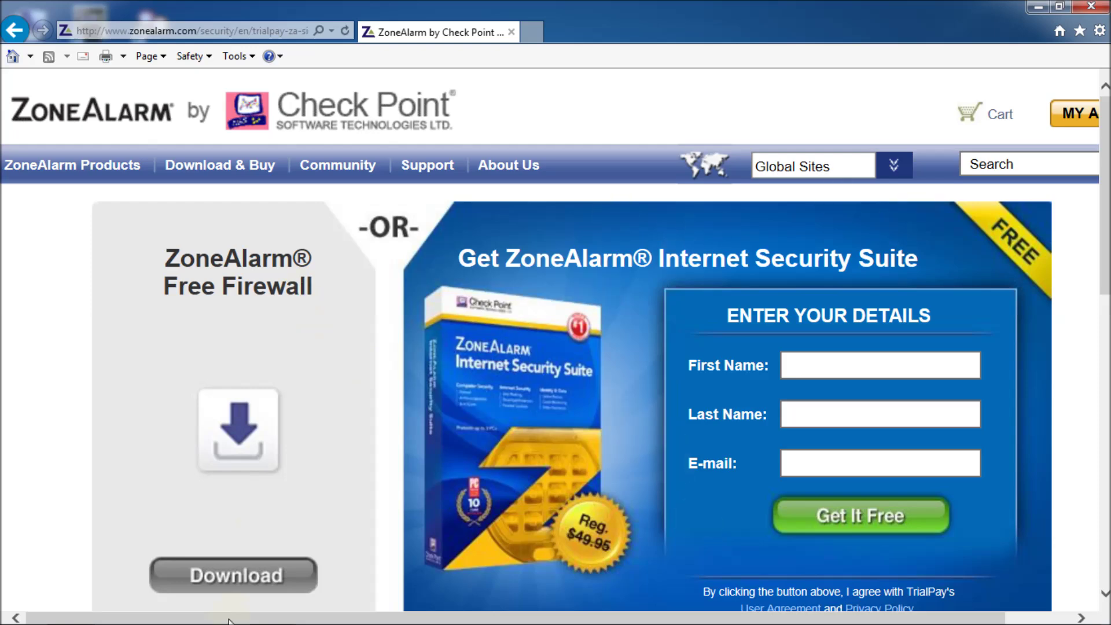
left_click(234, 587)
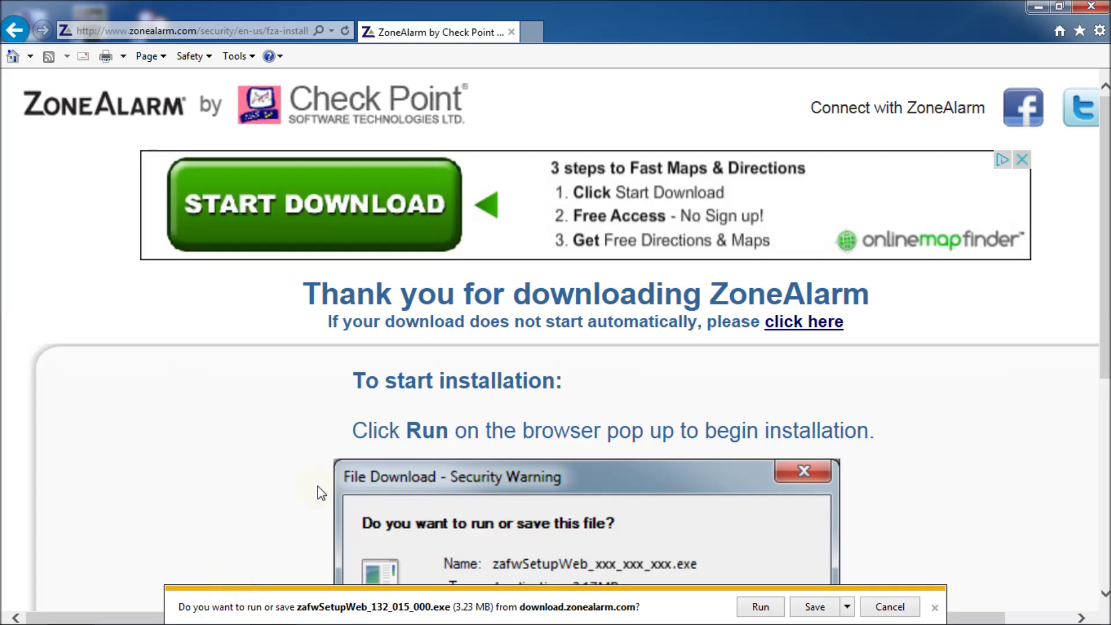
Save zafwSetupWeb_132_015_000.exe to the Desktop using Save as
left_click(846, 606)
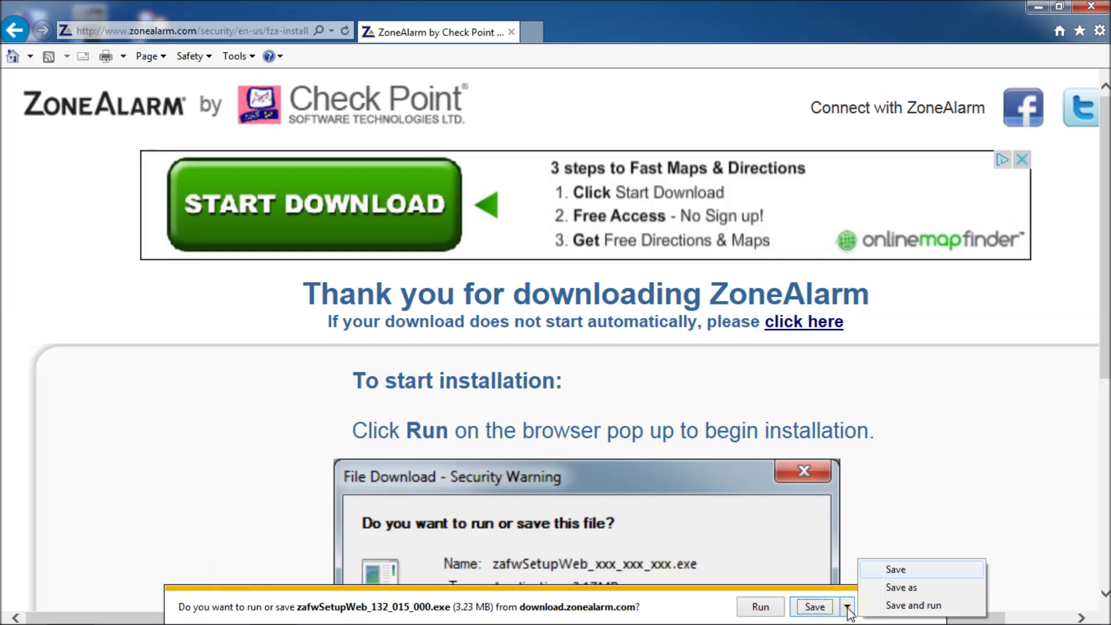
left_click(900, 587)
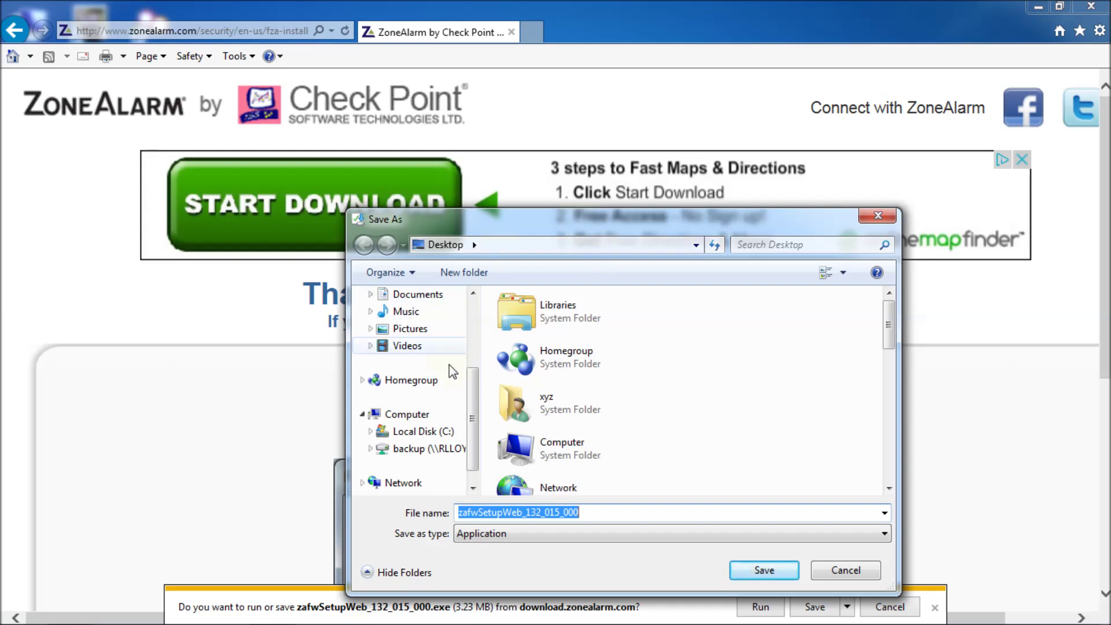
left_click_drag(469, 414, 463, 272)
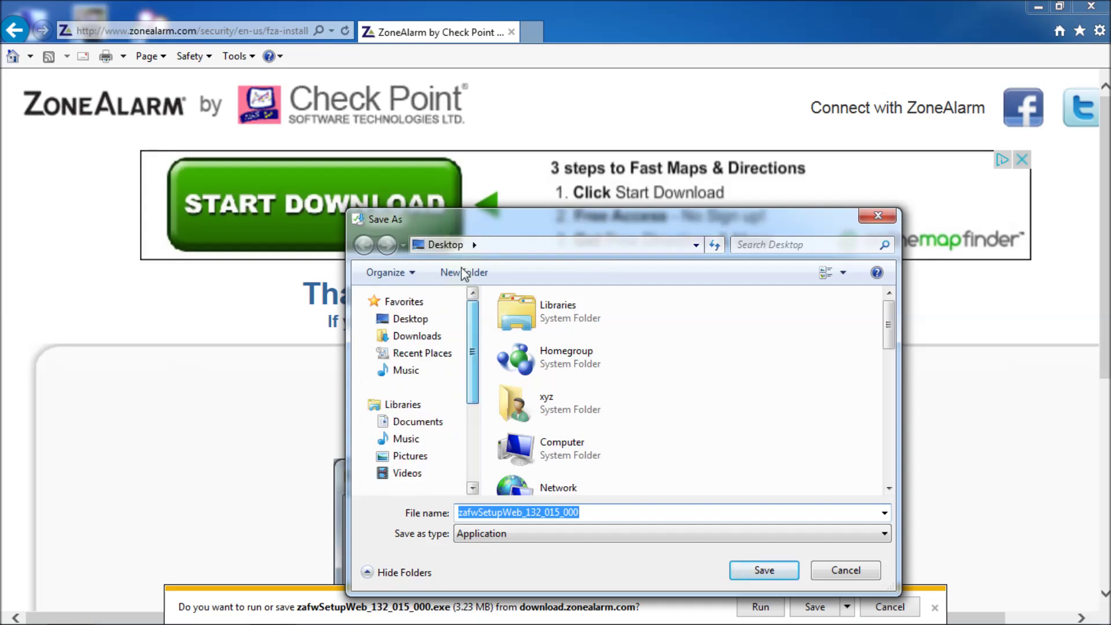
left_click(423, 328)
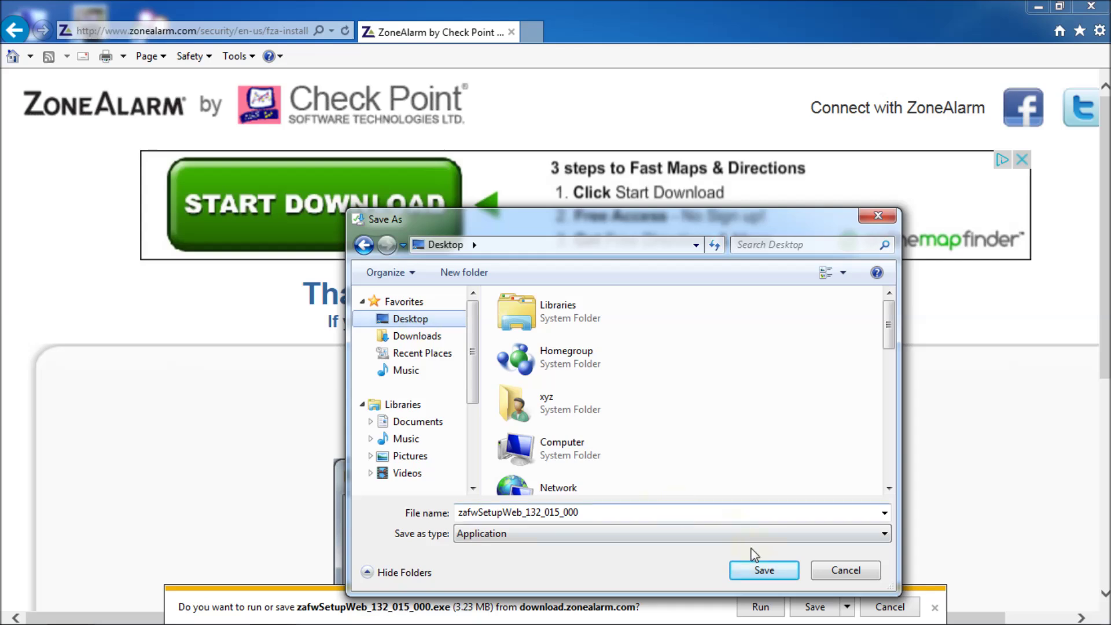
left_click(752, 575)
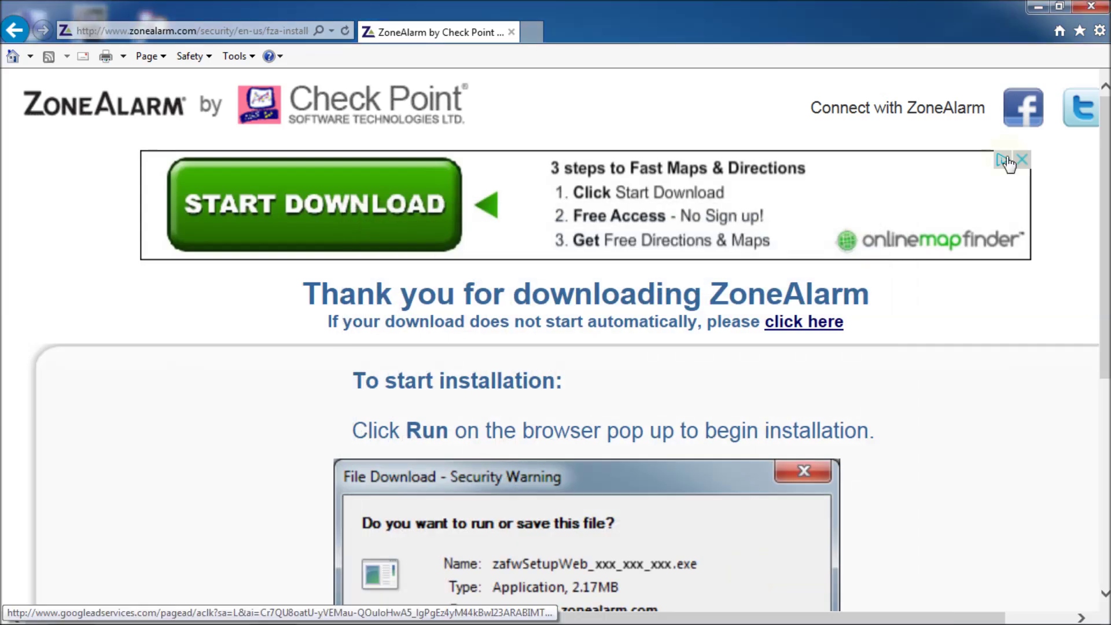
Minimize the browser and move the zafwSetup icon to the centre of the desktop
left_click(1041, 7)
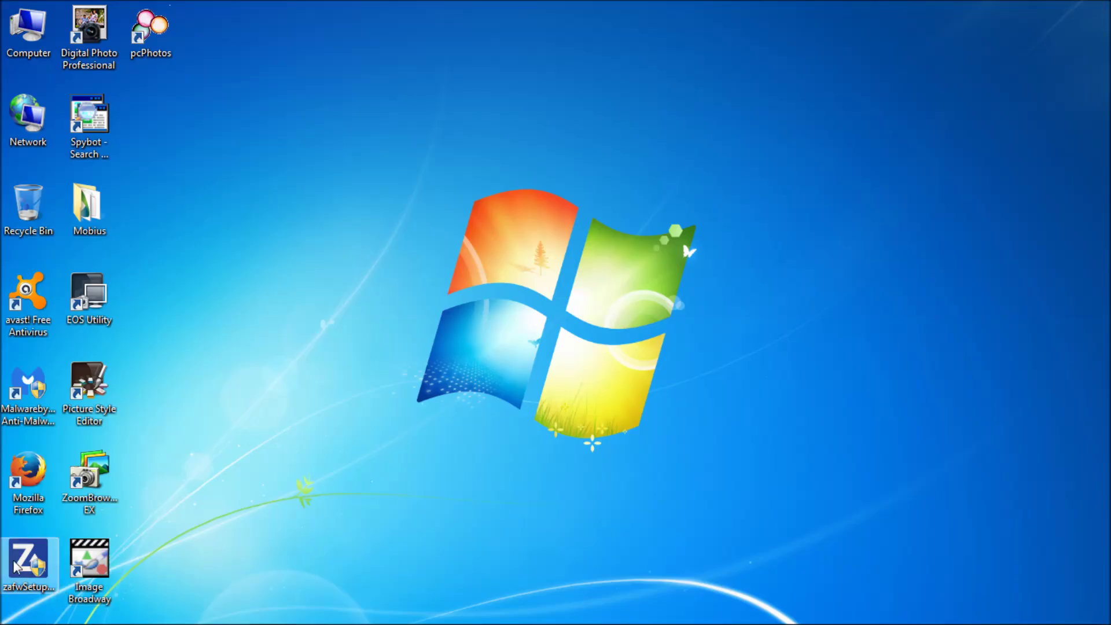
left_click_drag(14, 566, 418, 137)
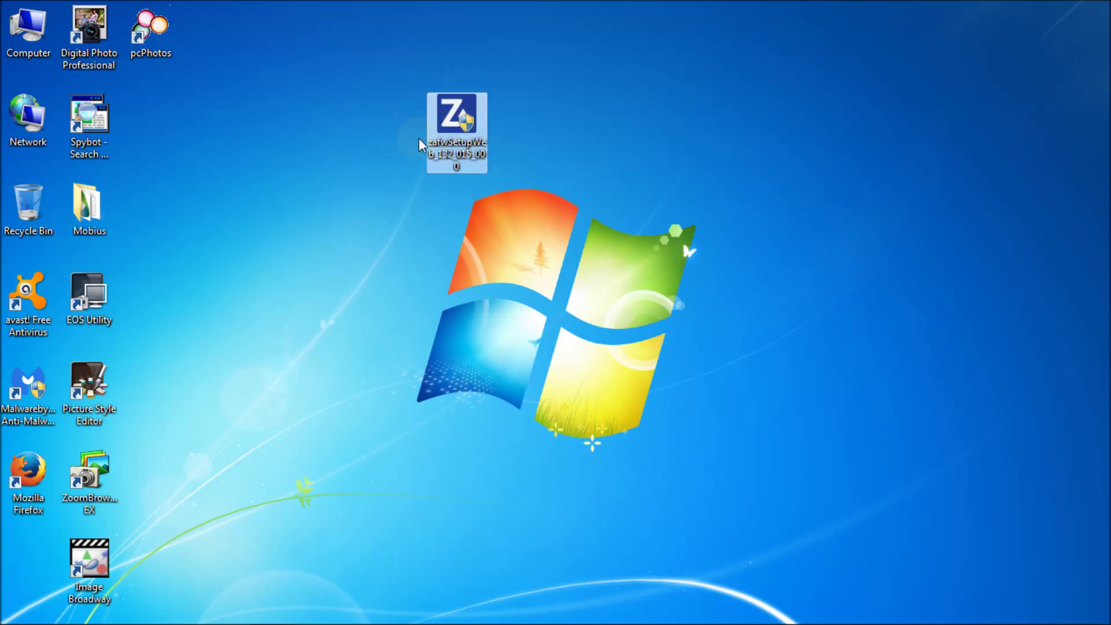
left_click(2, 6)
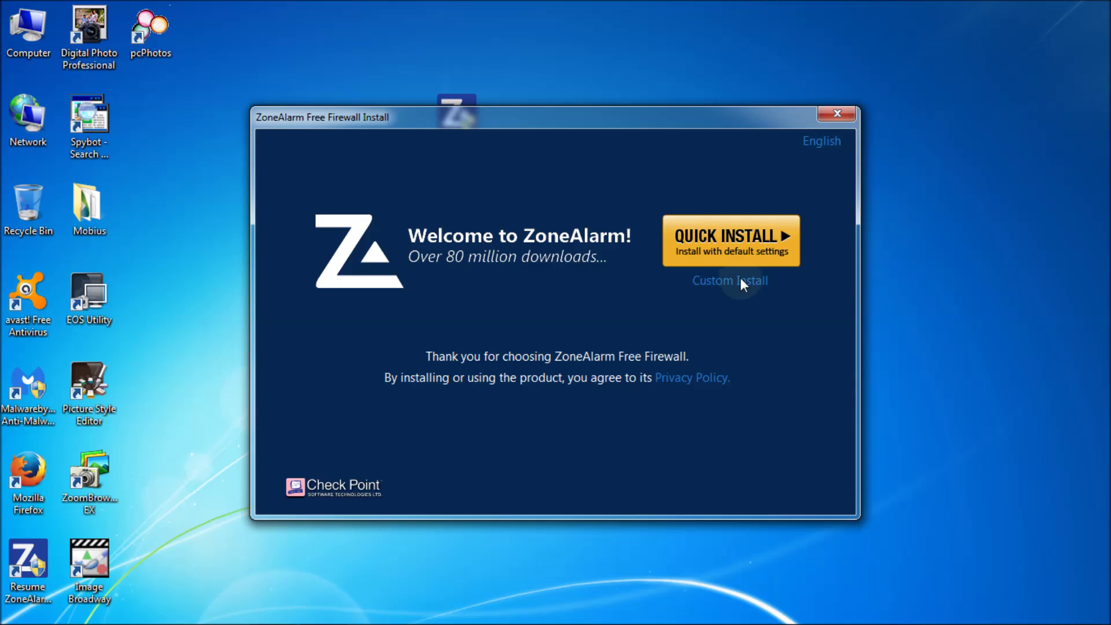
Choose Quick Install and accept the licence agreement in the installer and its popup
left_click(742, 283)
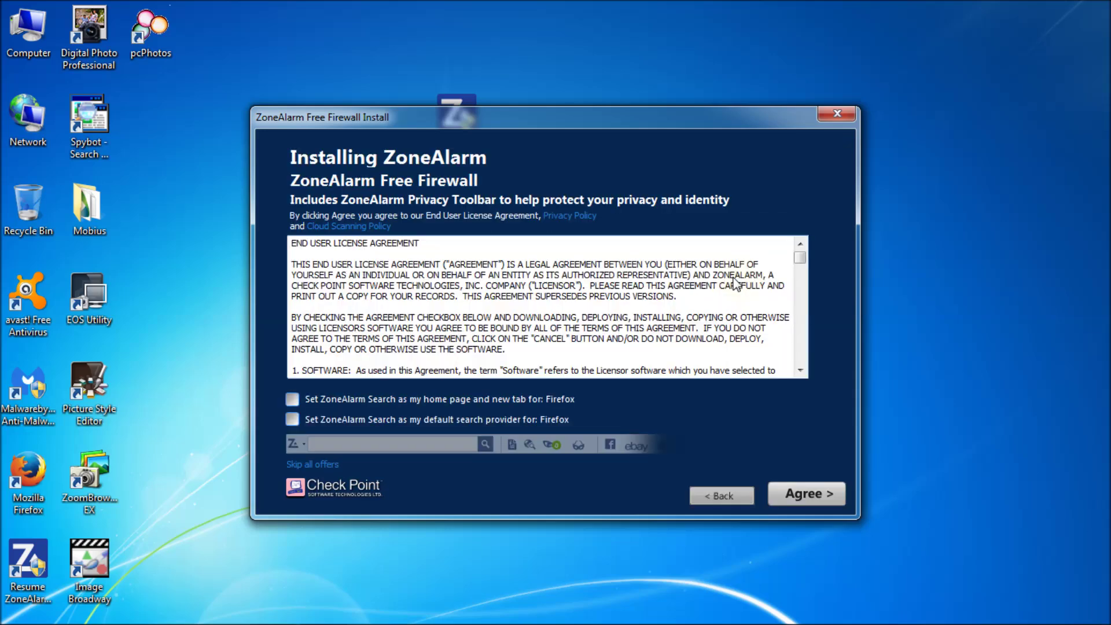
left_click(784, 497)
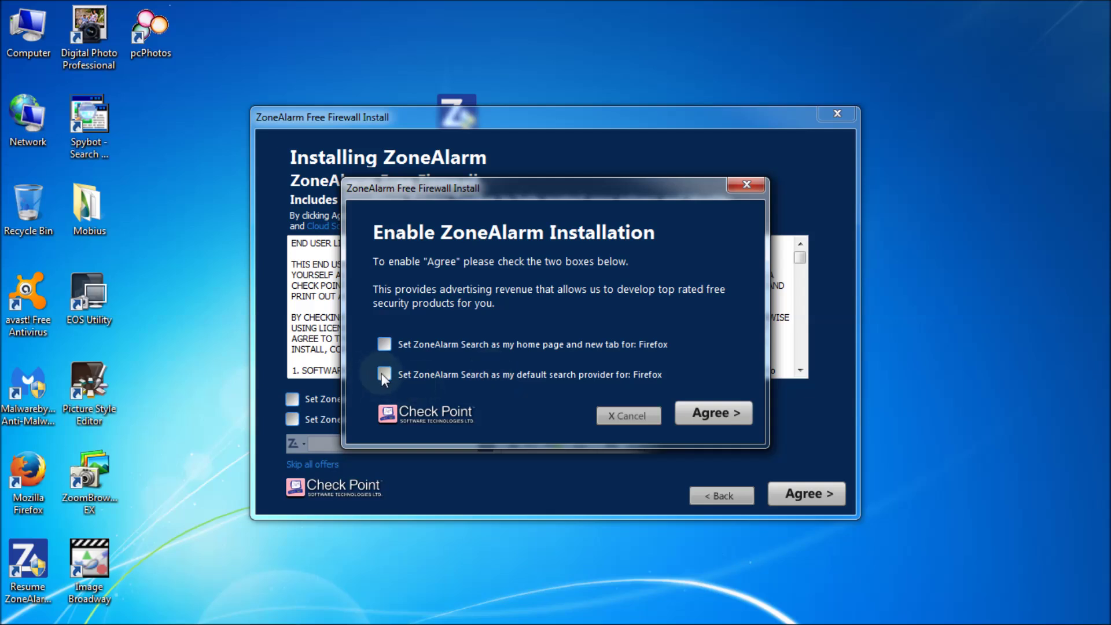
left_click(691, 418)
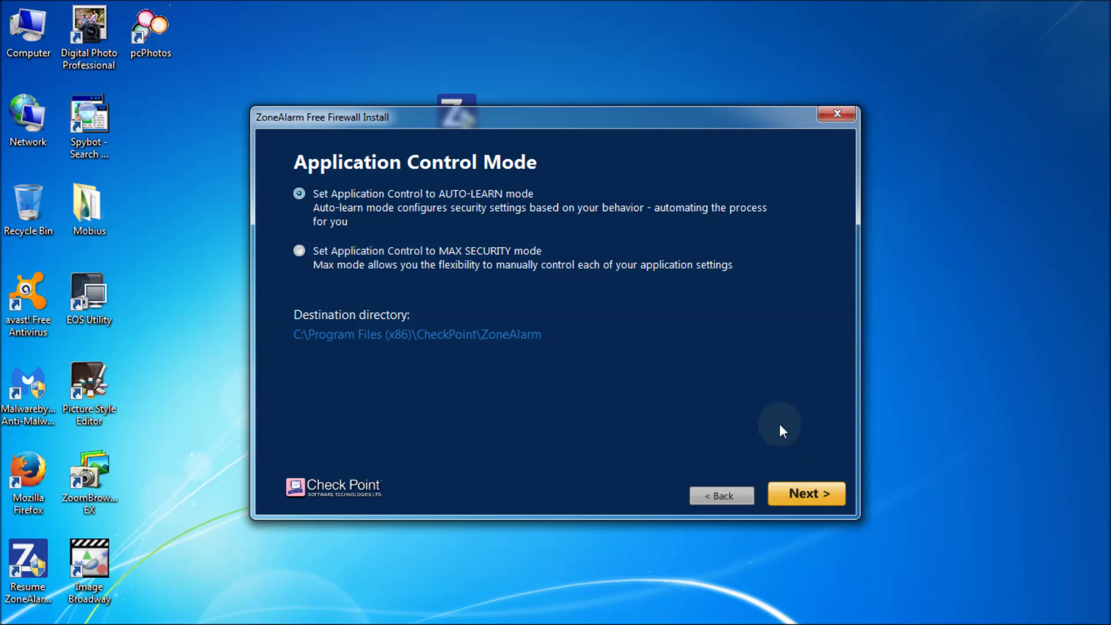
left_click(810, 494)
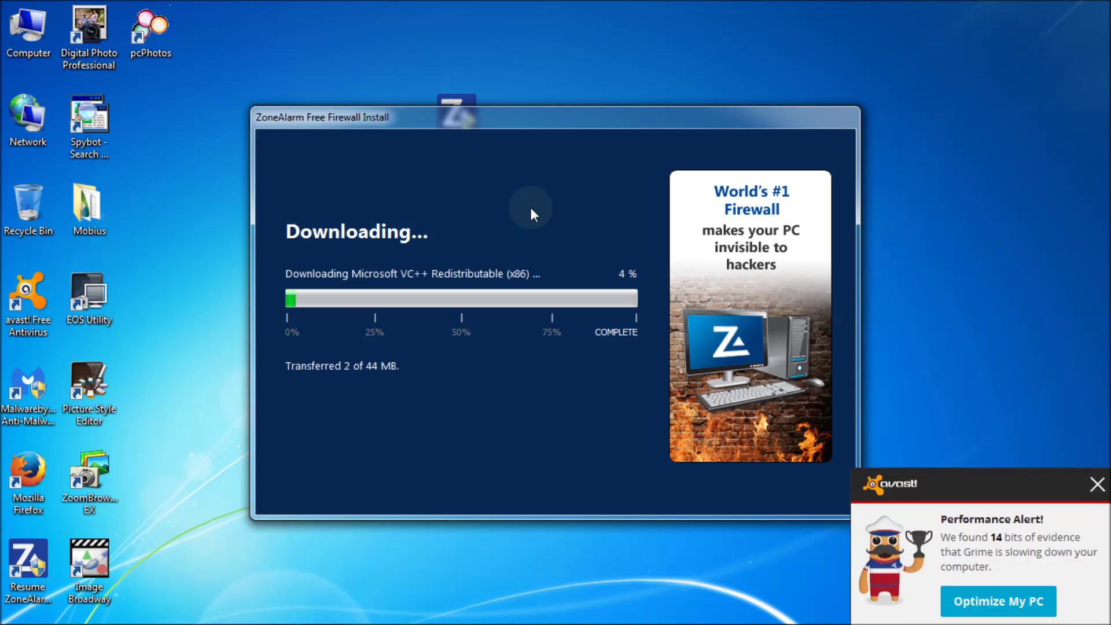
Dismiss the avast Performance Alert while ZoneAlarm components download and install
left_click(1095, 485)
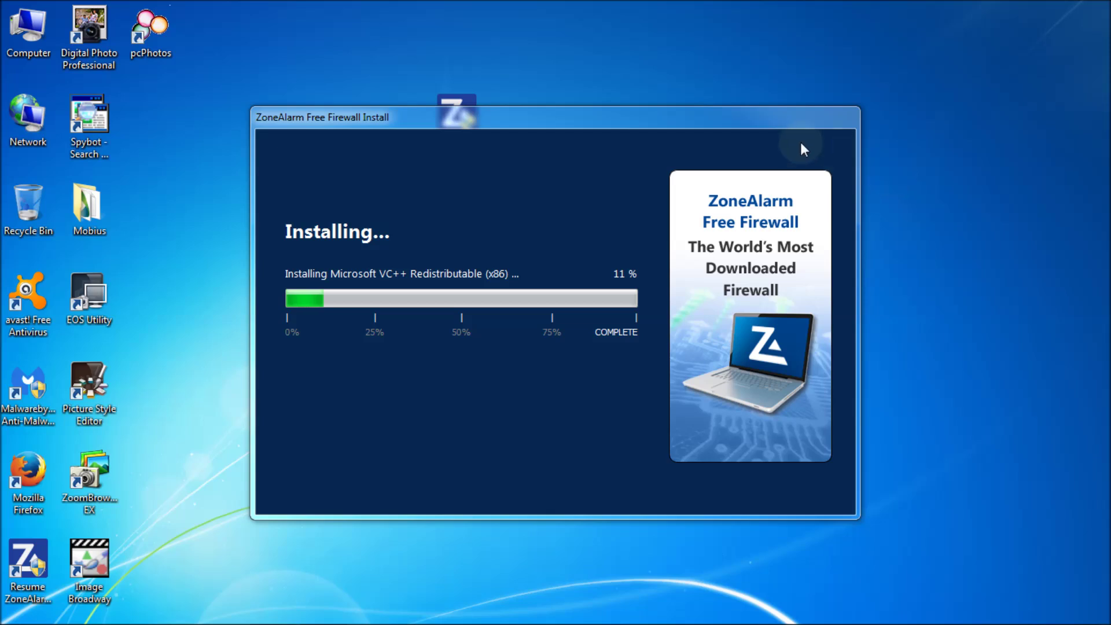
Nudge the installer window left and check the hidden tray icons while setup completes
left_click_drag(771, 119, 756, 119)
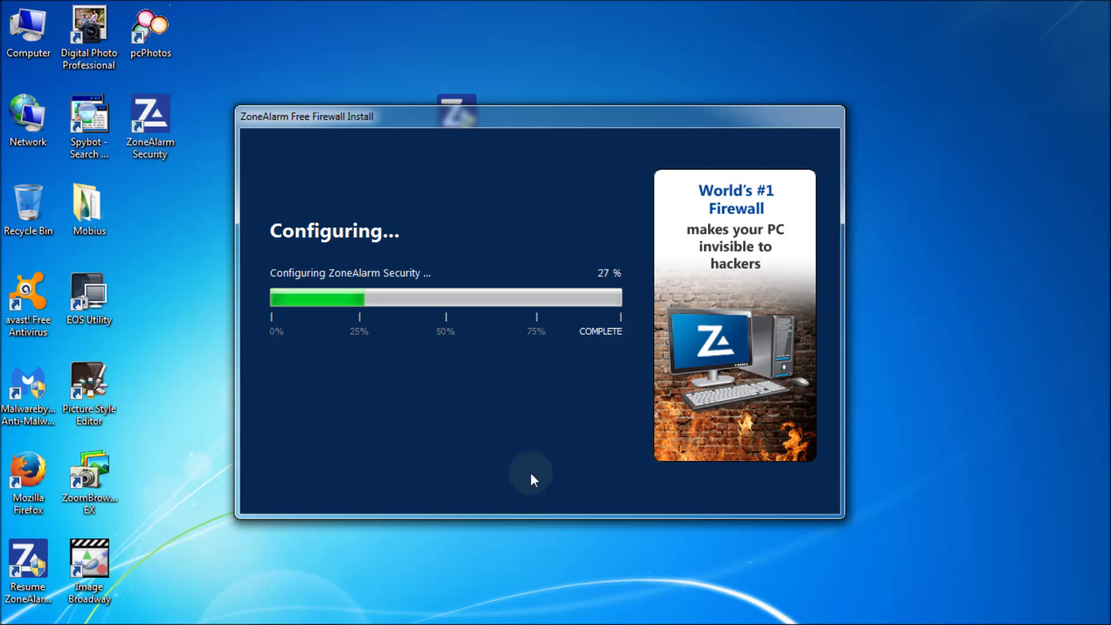
mouse_move(928, 610)
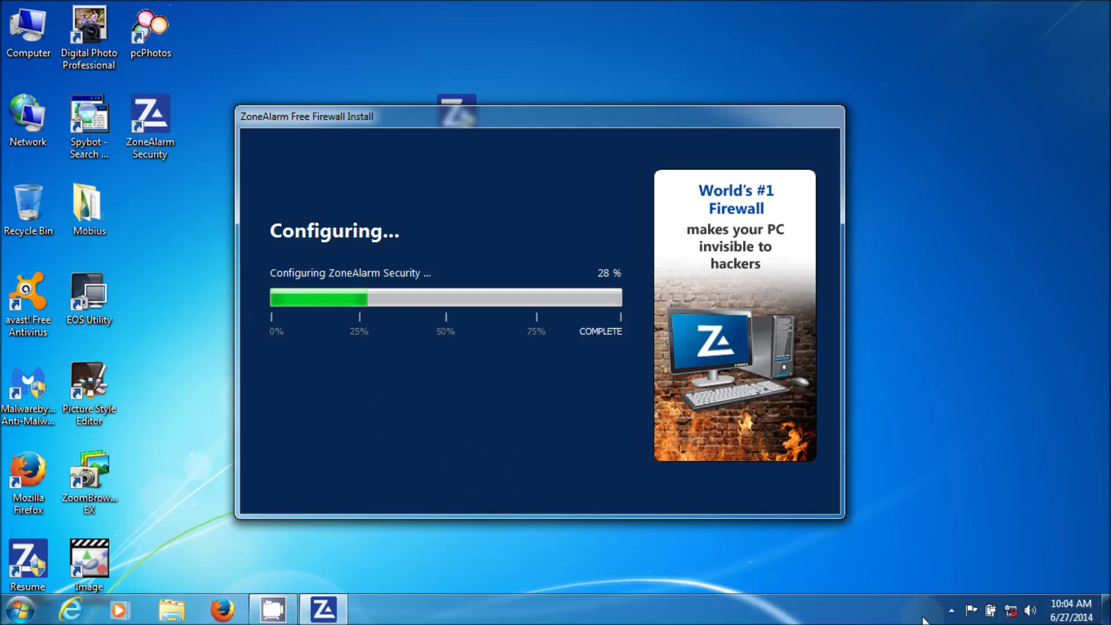
left_click(950, 610)
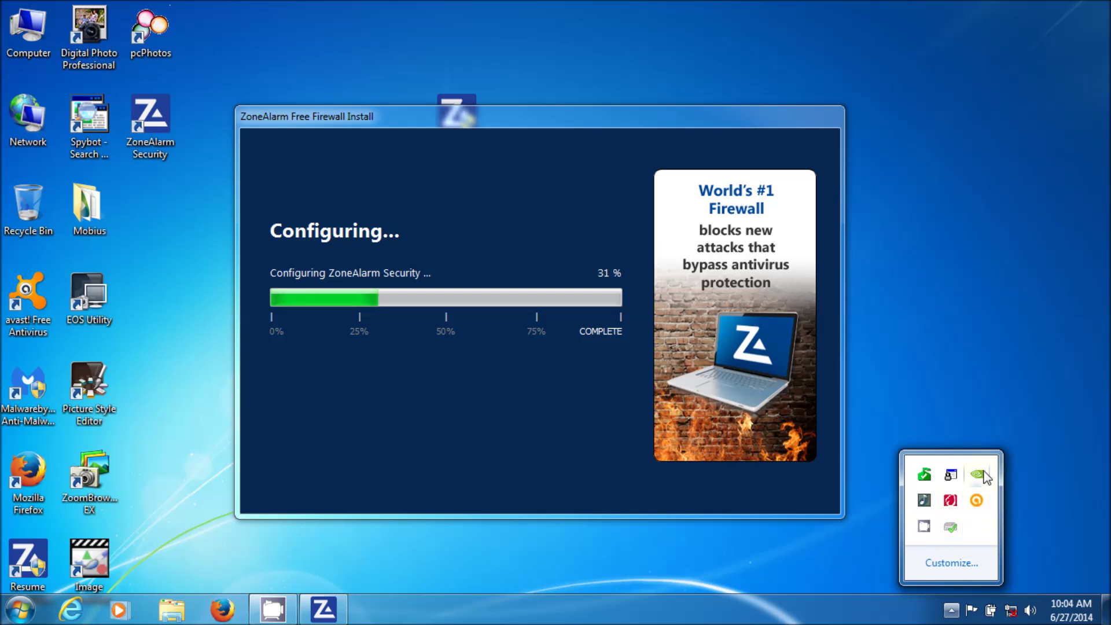
left_click(963, 294)
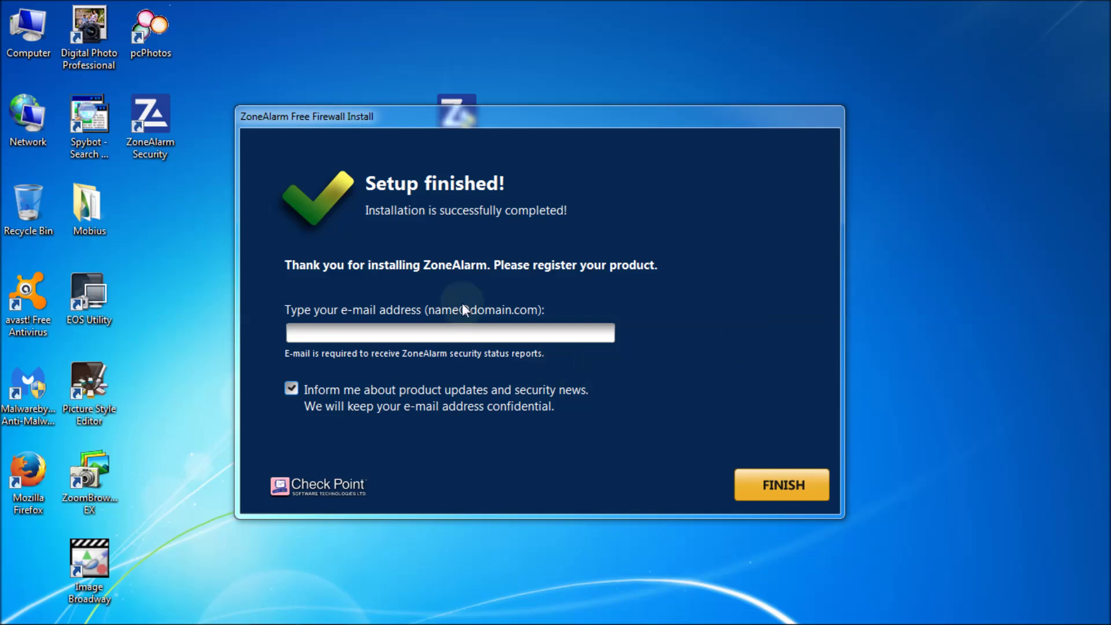
Opt out of update news, finish setup, and open ZoneAlarm from its tray icon
left_click(291, 388)
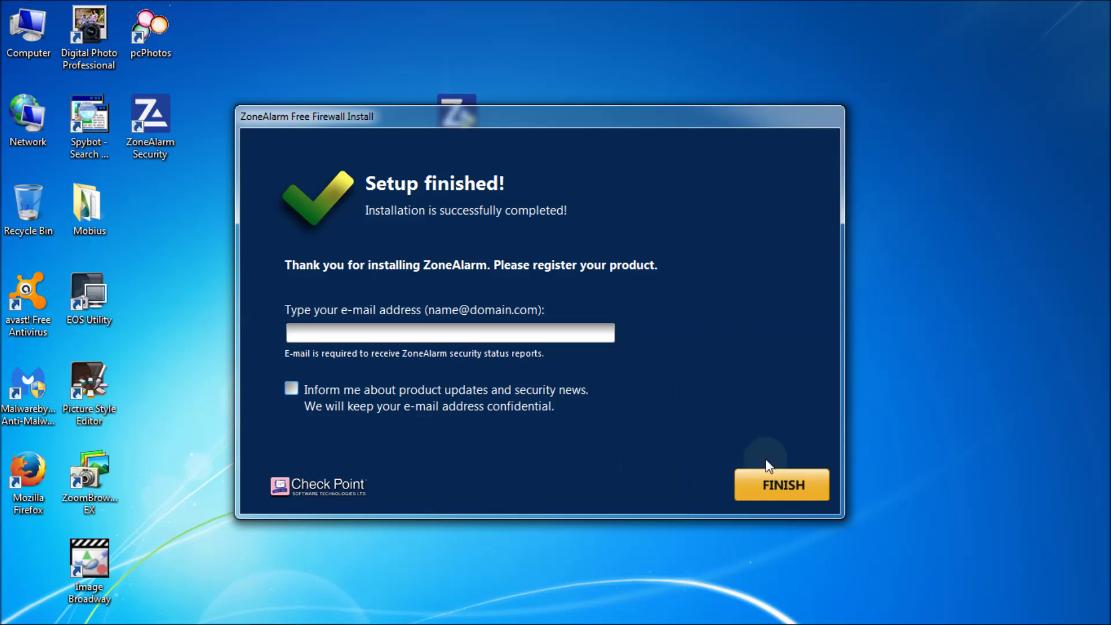
left_click(789, 483)
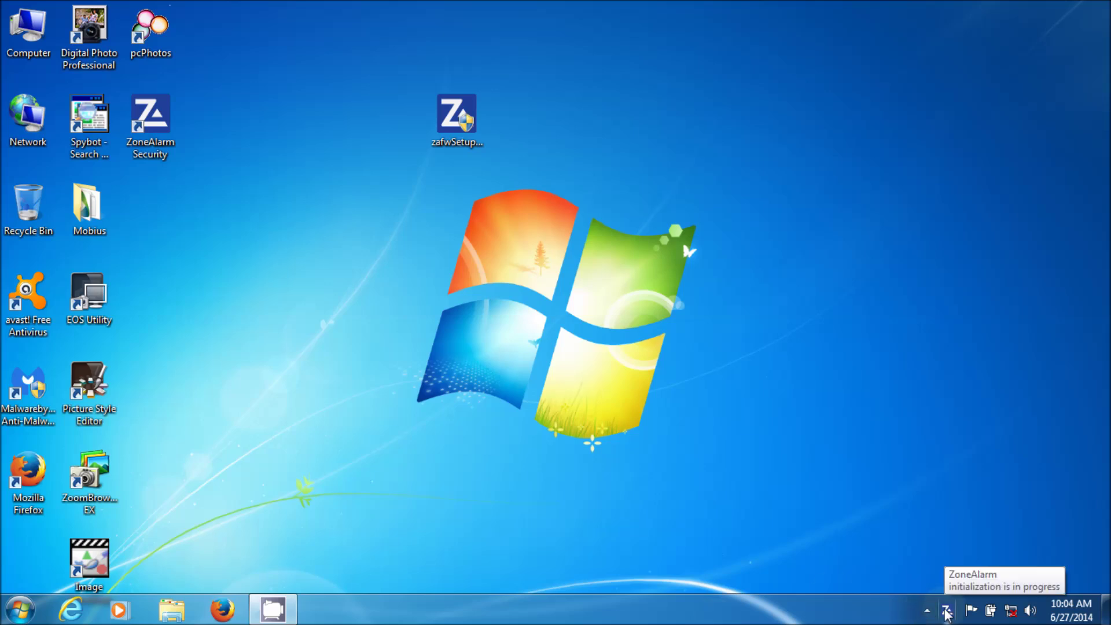
double_click(946, 610)
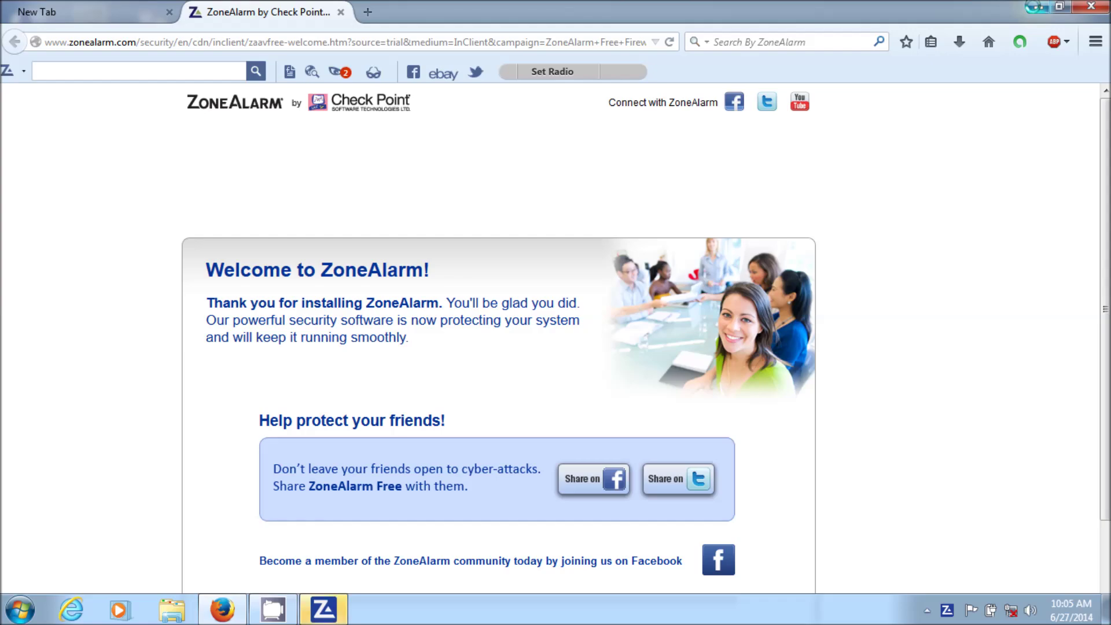
Minimize Firefox to bring the ZoneAlarm Free Firewall window into view
left_click(1039, 7)
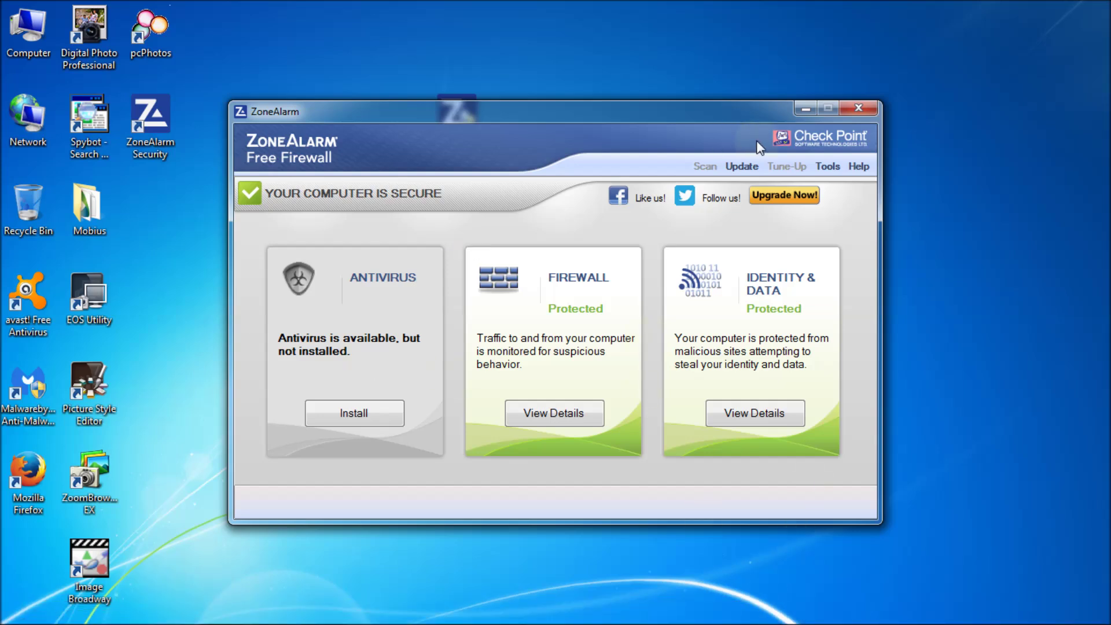
Close the ZoneAlarm window and restore Firefox's Welcome to ZoneAlarm page from the taskbar
left_click(858, 109)
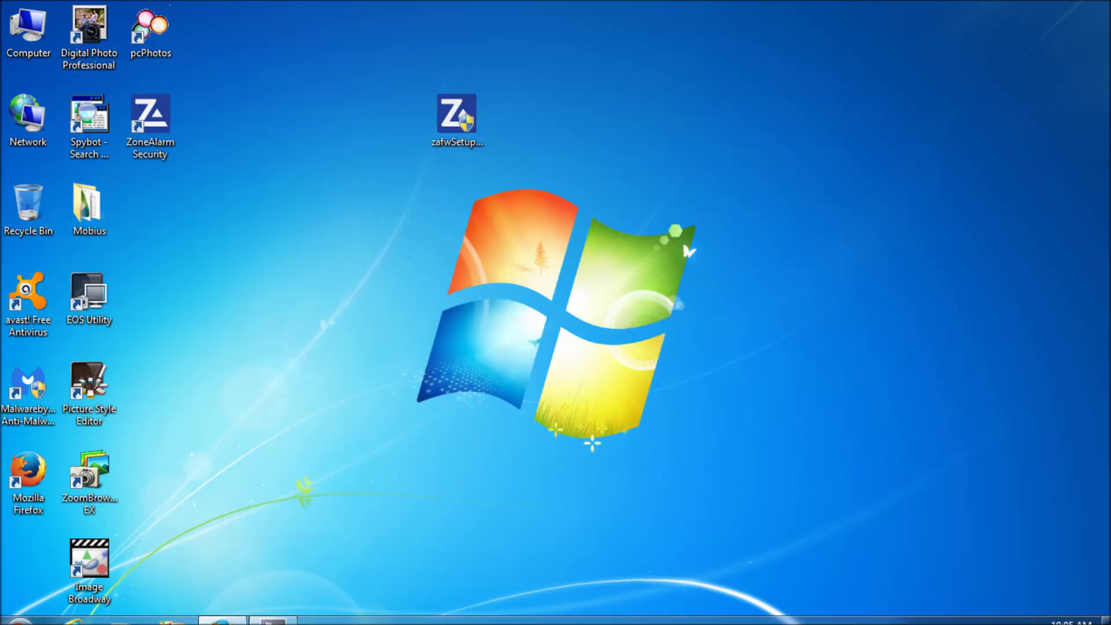
left_click(231, 617)
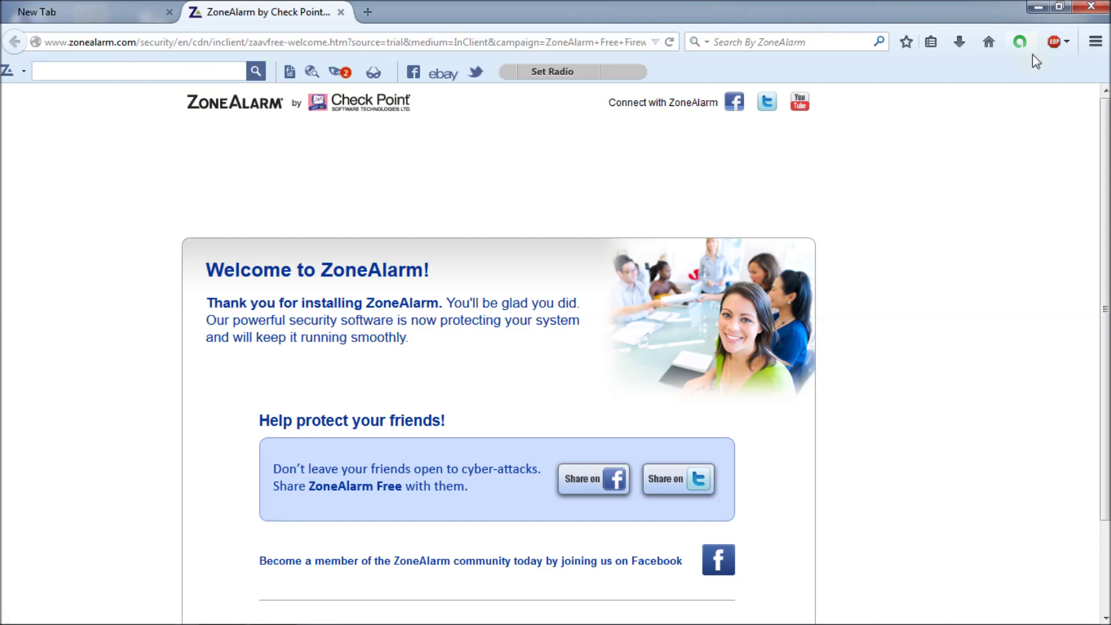
Remove the zonealarm.com toolbar extension in Firefox's Add-ons Manager and restart the browser
left_click(1099, 50)
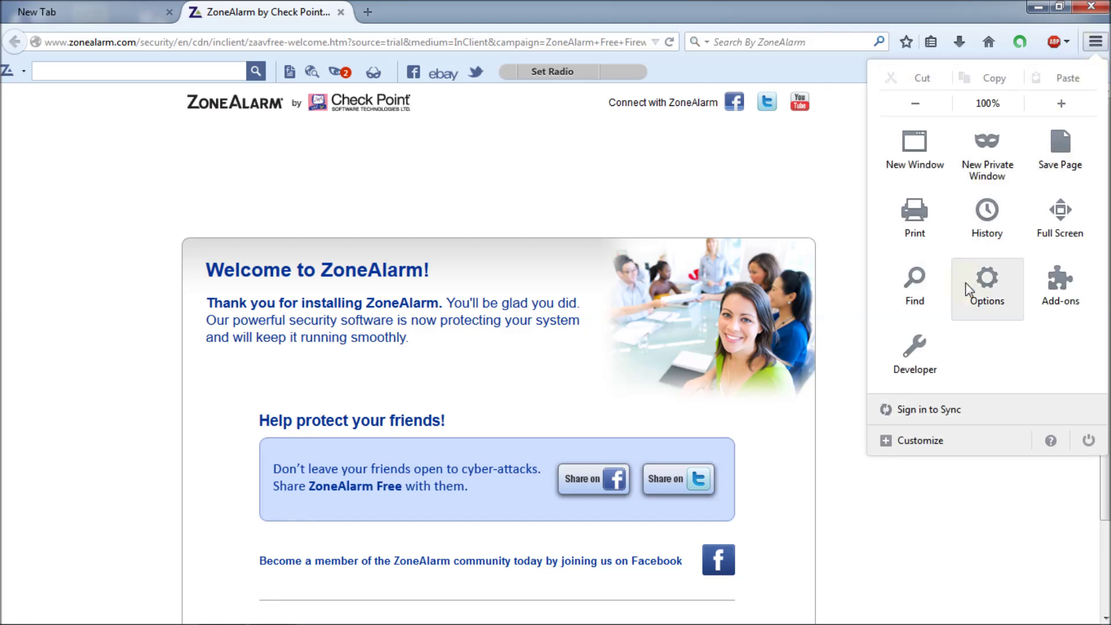
left_click(1052, 285)
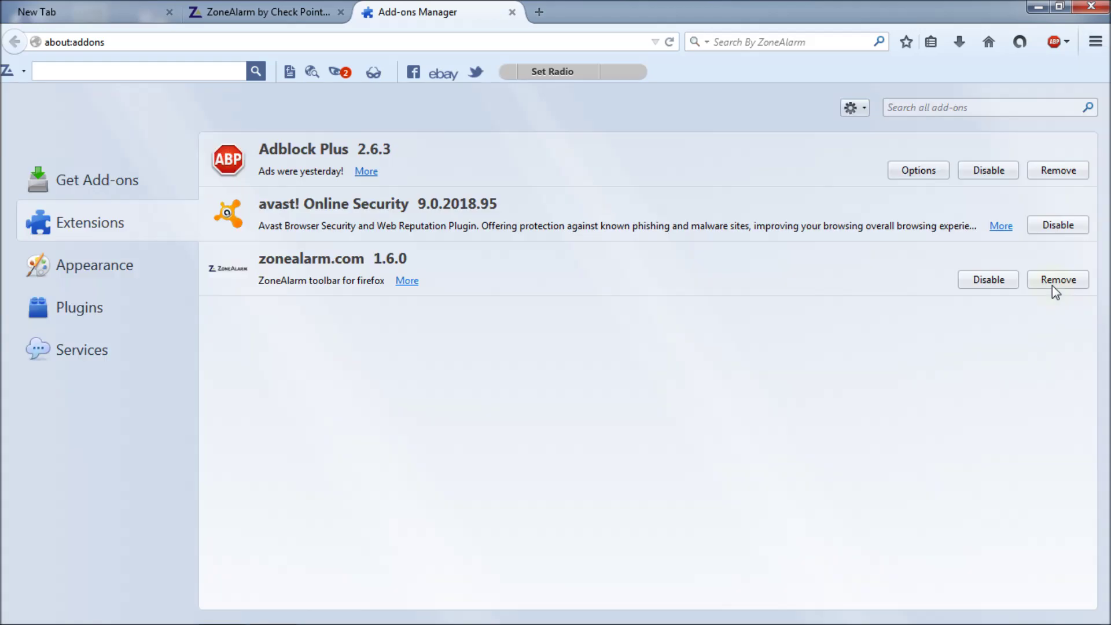
left_click(636, 276)
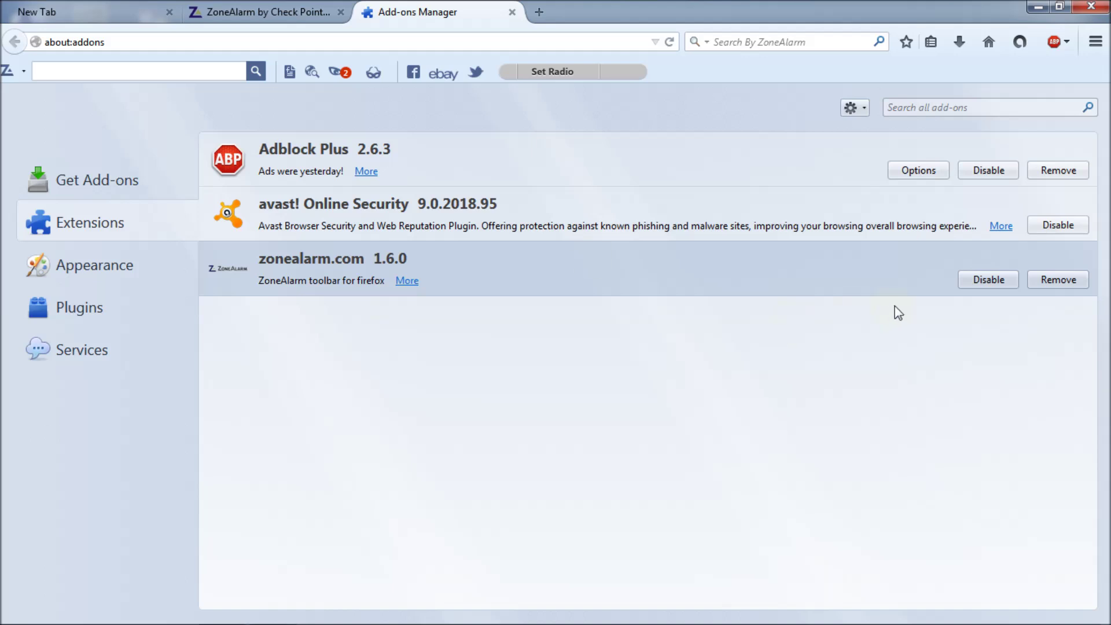
left_click(988, 279)
left_click(1043, 298)
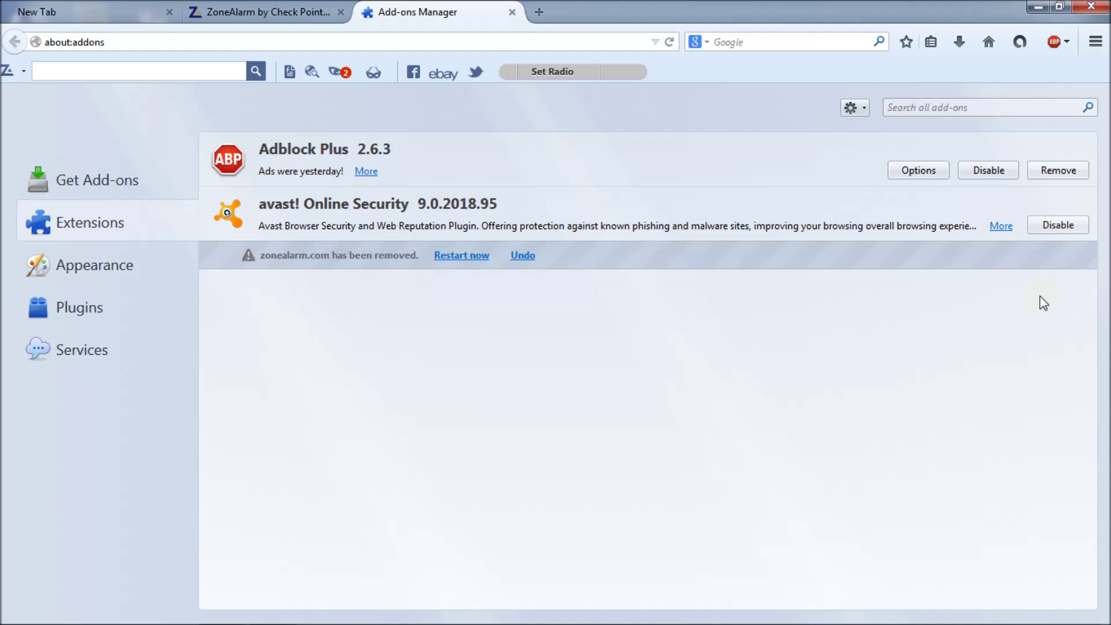
left_click(466, 256)
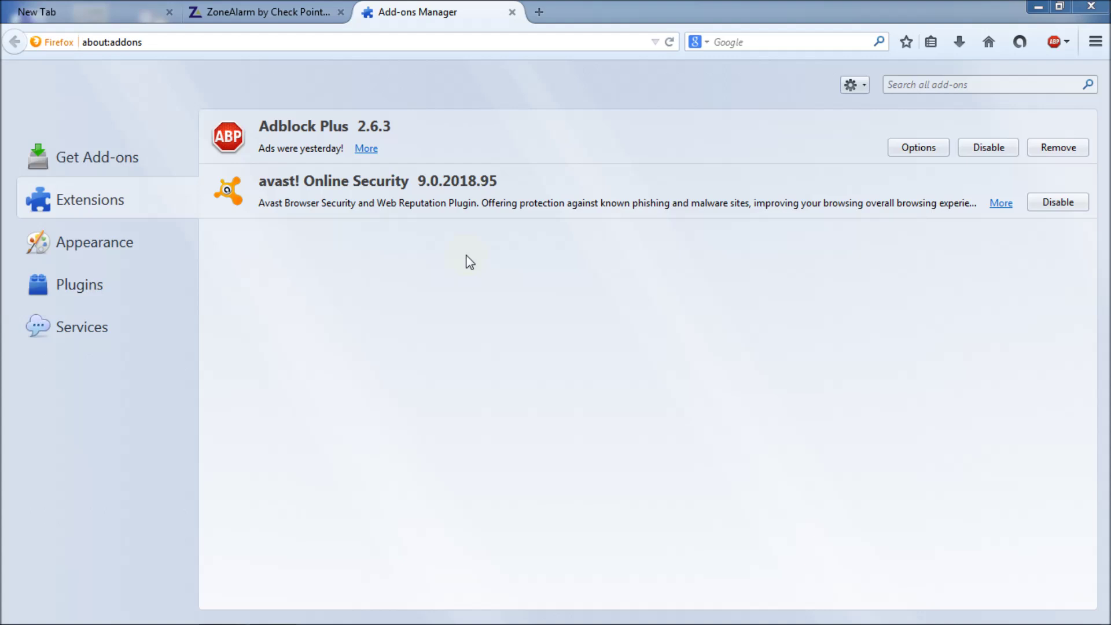
Close the Add-ons Manager and ZoneAlarm welcome tabs, then close Firefox
left_click(512, 12)
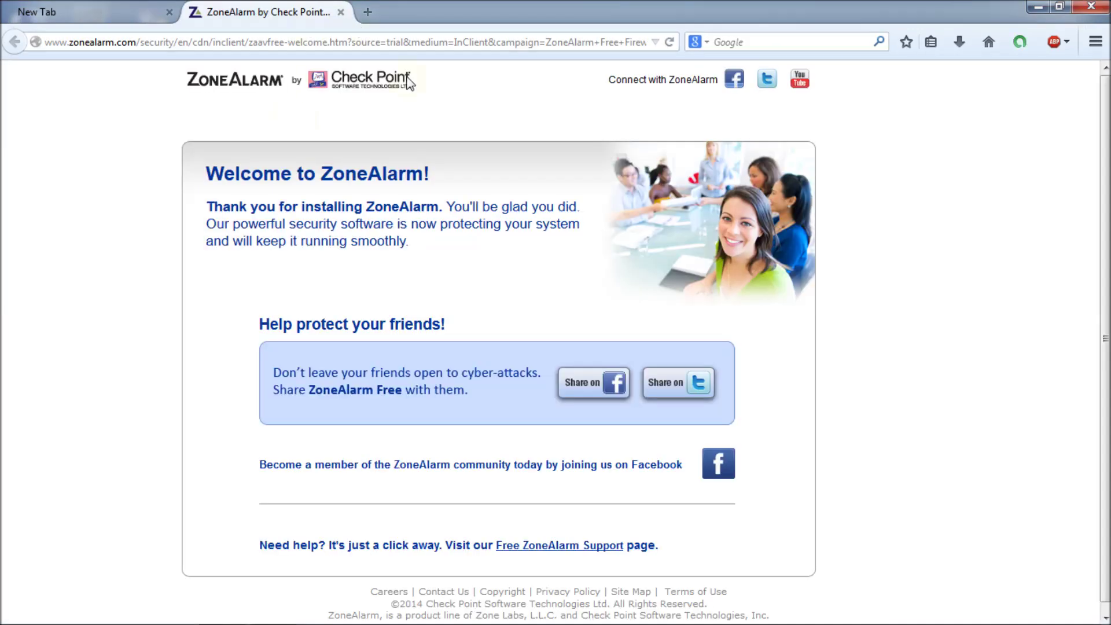
left_click(340, 12)
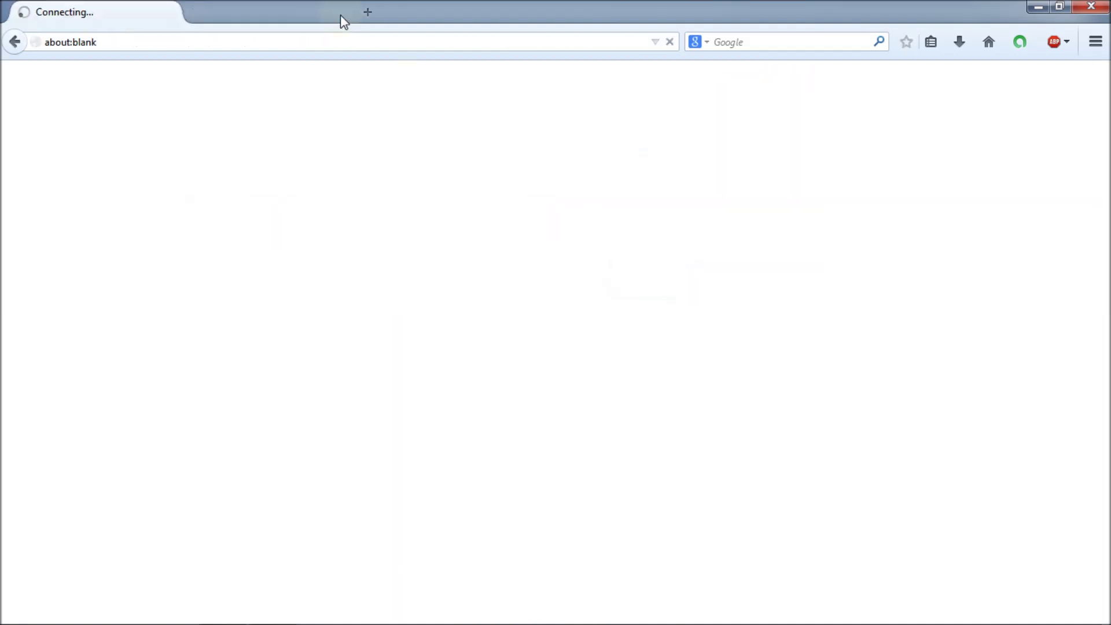
left_click(1091, 6)
Open ZoneAlarm's main window from the tray icon and run an update until it finishes
mouse_move(977, 622)
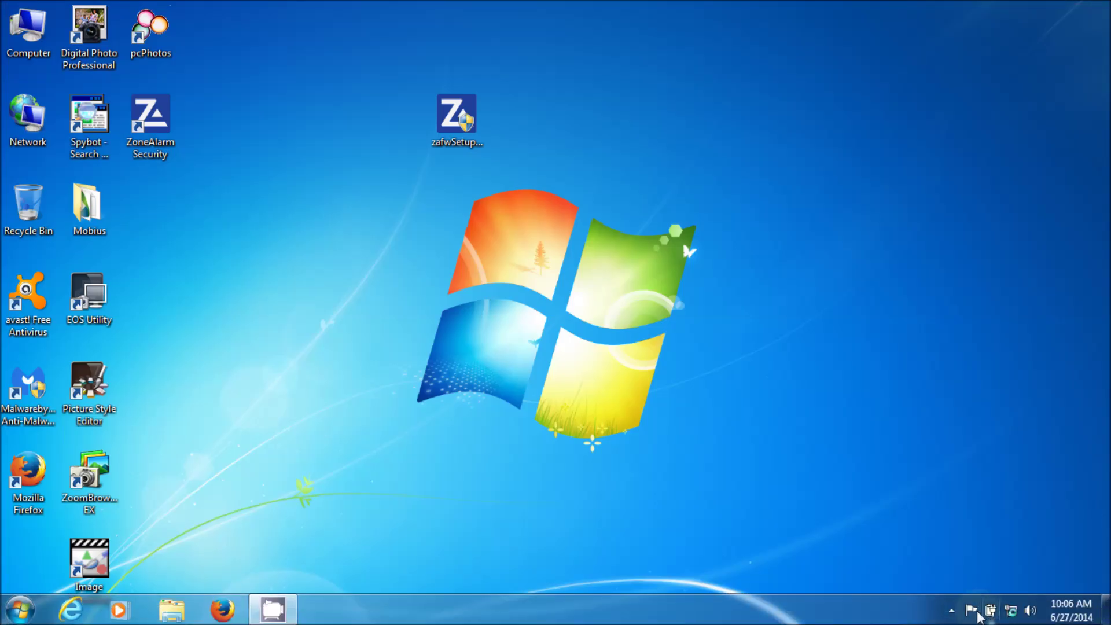
left_click(950, 610)
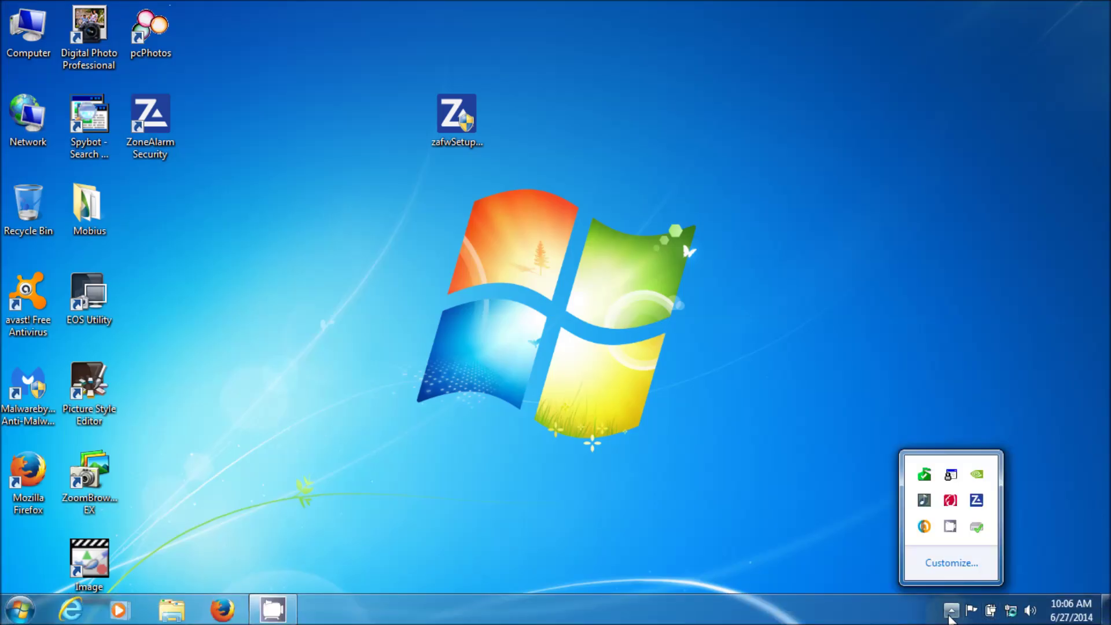
right_click(977, 501)
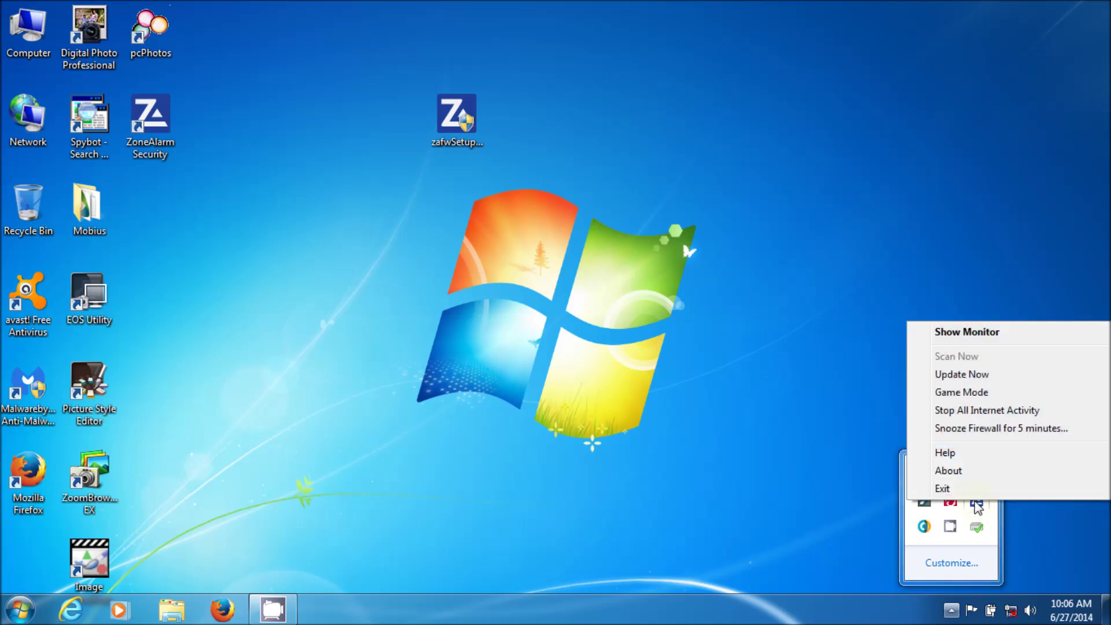
left_click(971, 335)
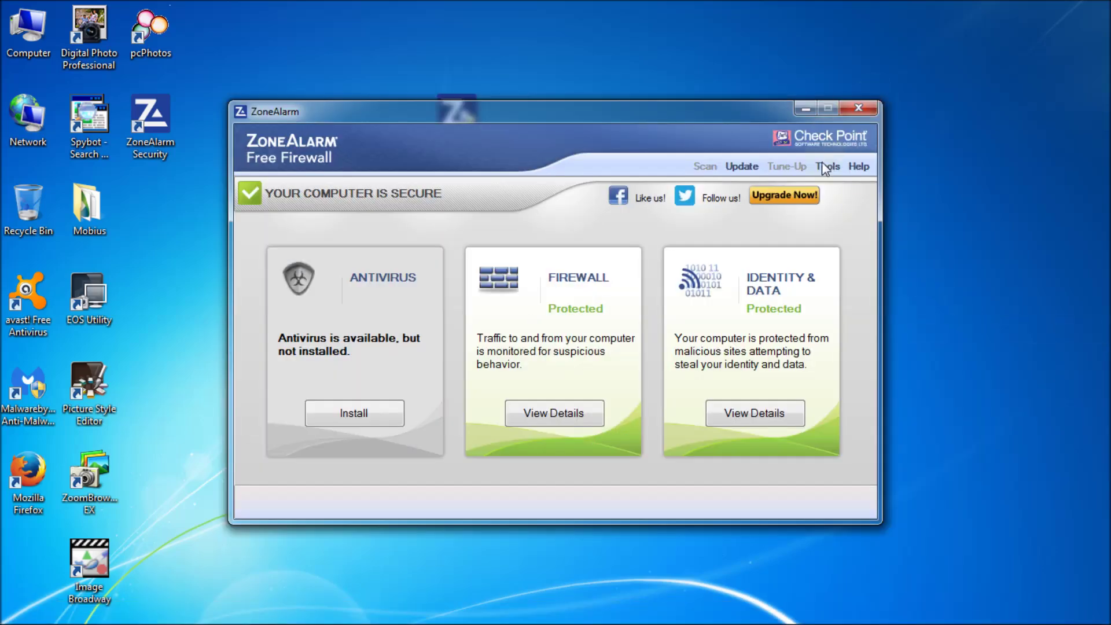
left_click(738, 169)
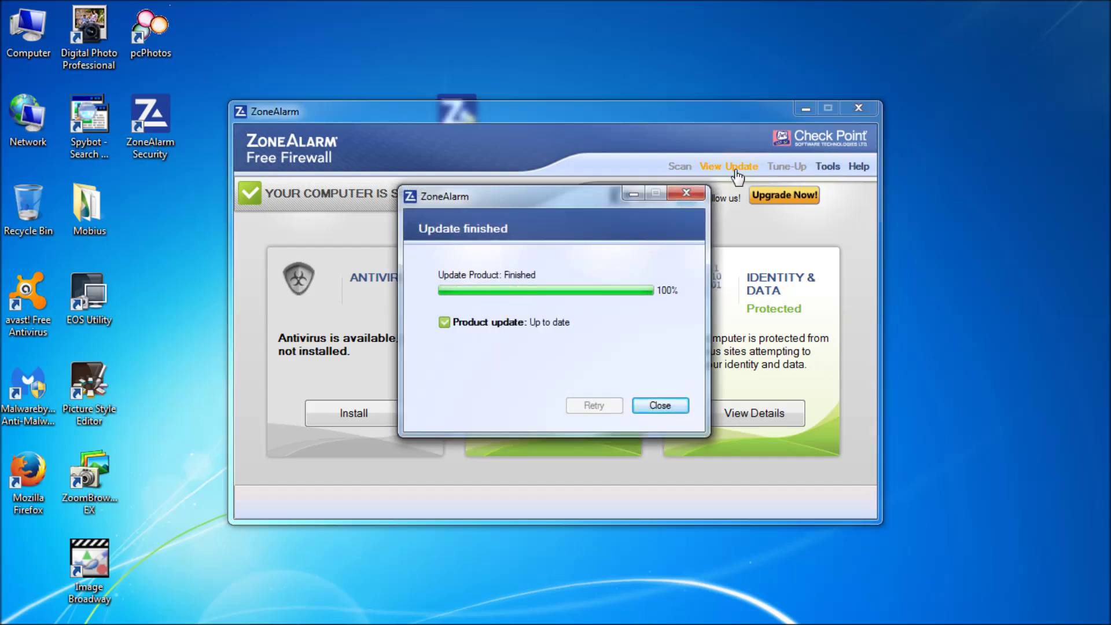
left_click(659, 405)
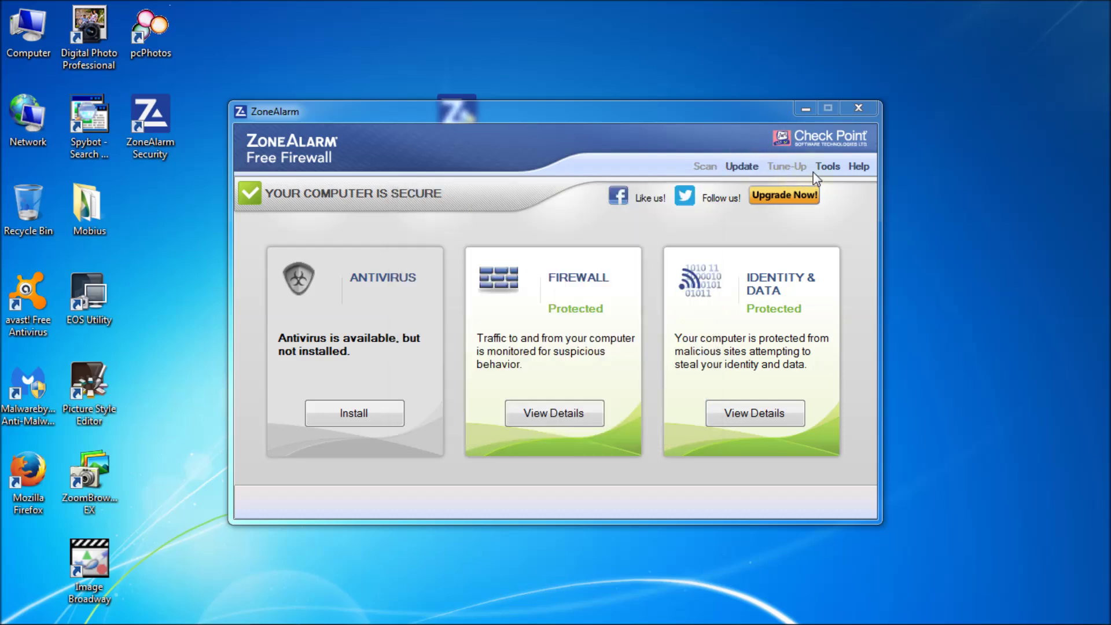
Open and dismiss the ZoneAlarm Tools list, then close the main window
left_click(827, 166)
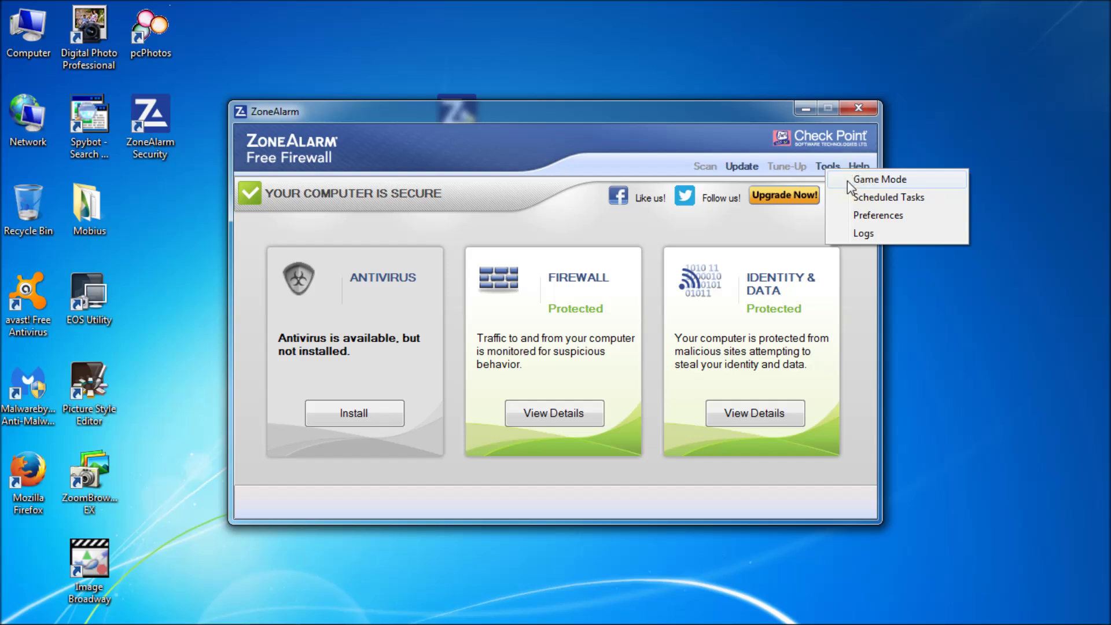
left_click(718, 106)
left_click(859, 108)
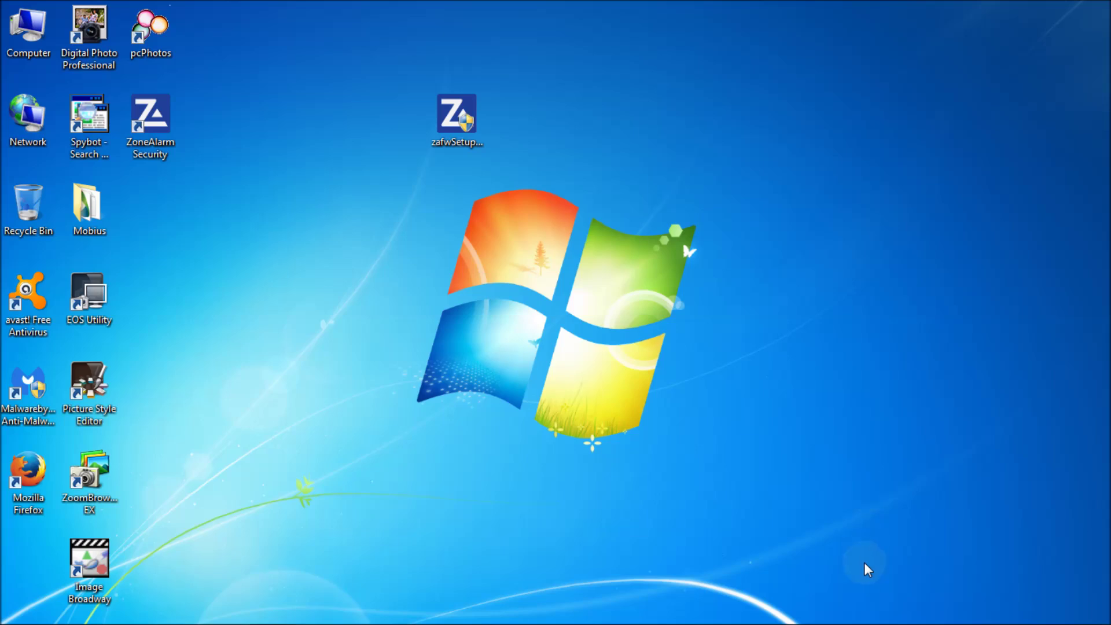
Exit ZoneAlarm from its notification-area icon and confirm with Yes in the Shut down dialog
mouse_move(867, 619)
left_click(950, 609)
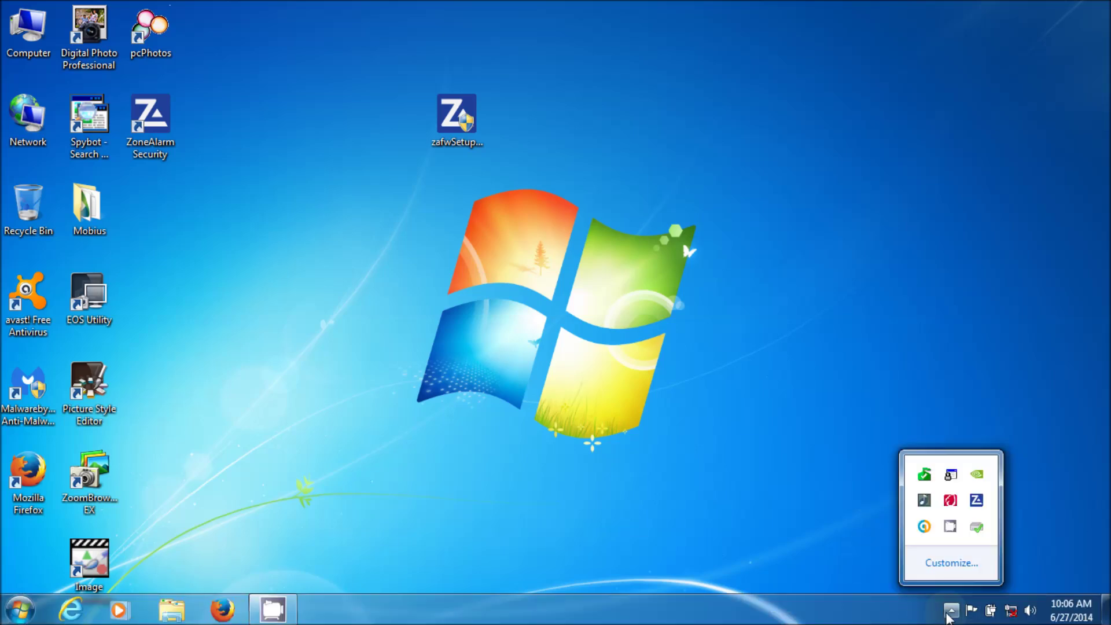
right_click(976, 502)
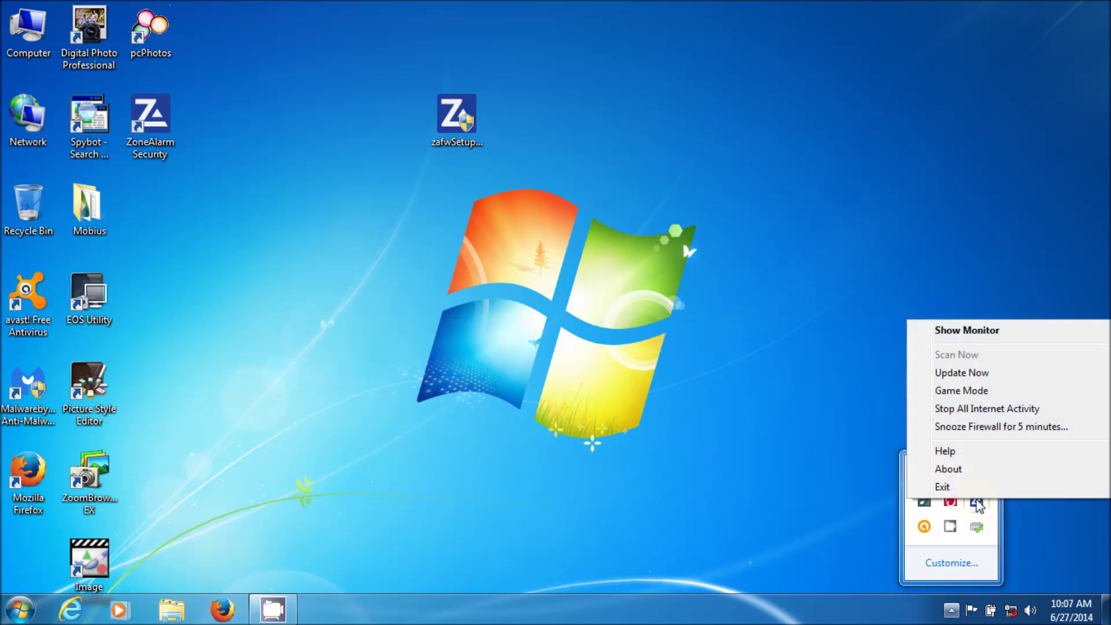
left_click(943, 489)
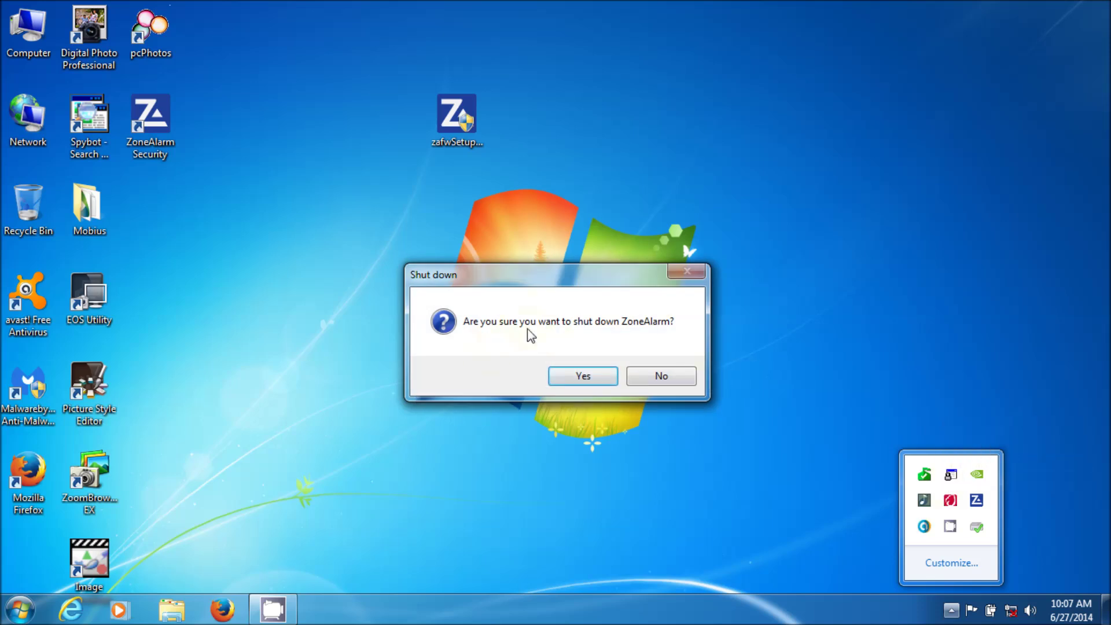
left_click(583, 382)
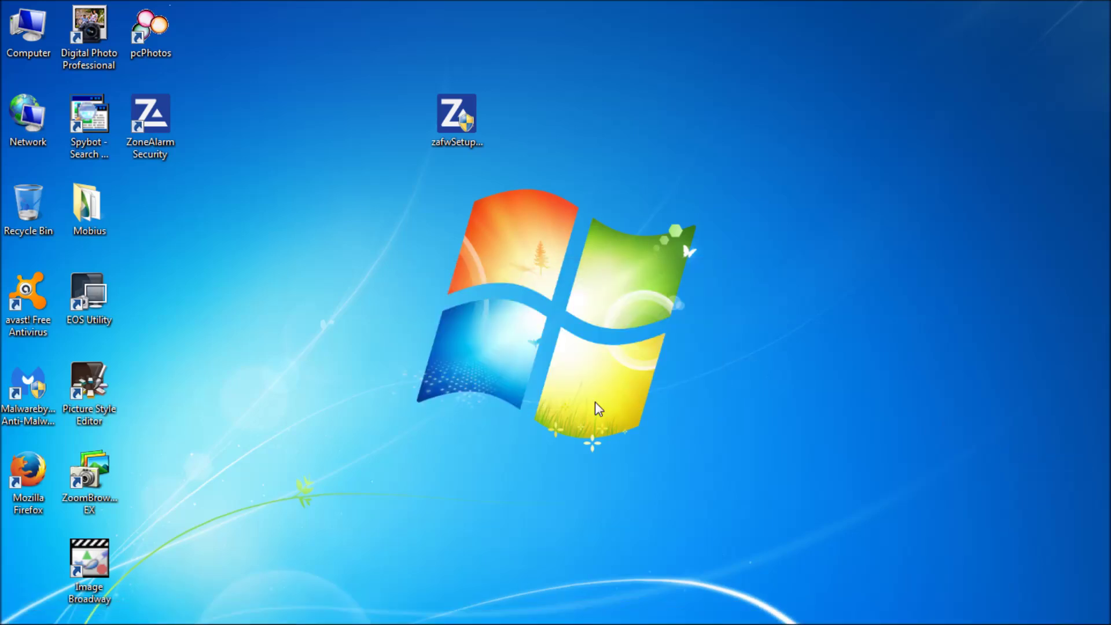
mouse_move(787, 622)
Delete the zafwSetupWeb installer file from the desktop to the Recycle Bin
mouse_move(908, 622)
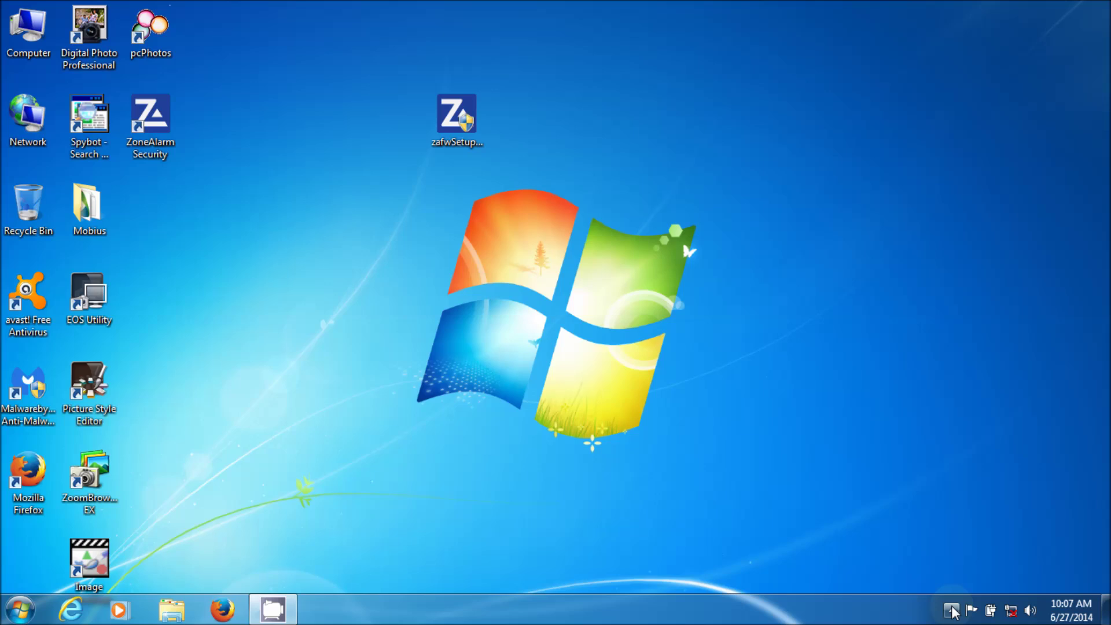
left_click(952, 609)
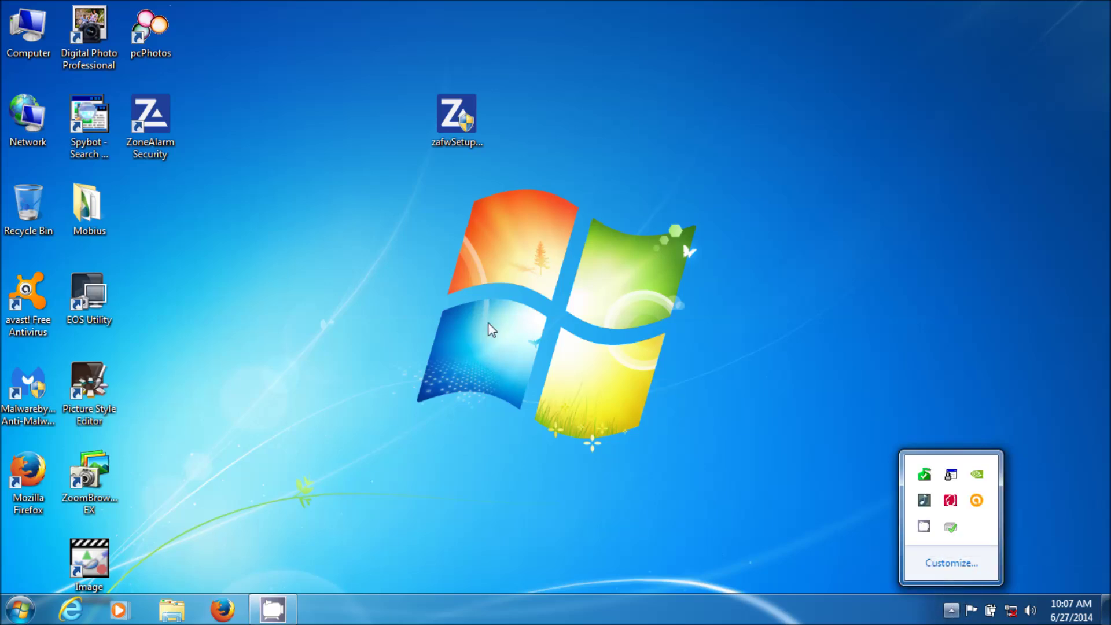
left_click(158, 127)
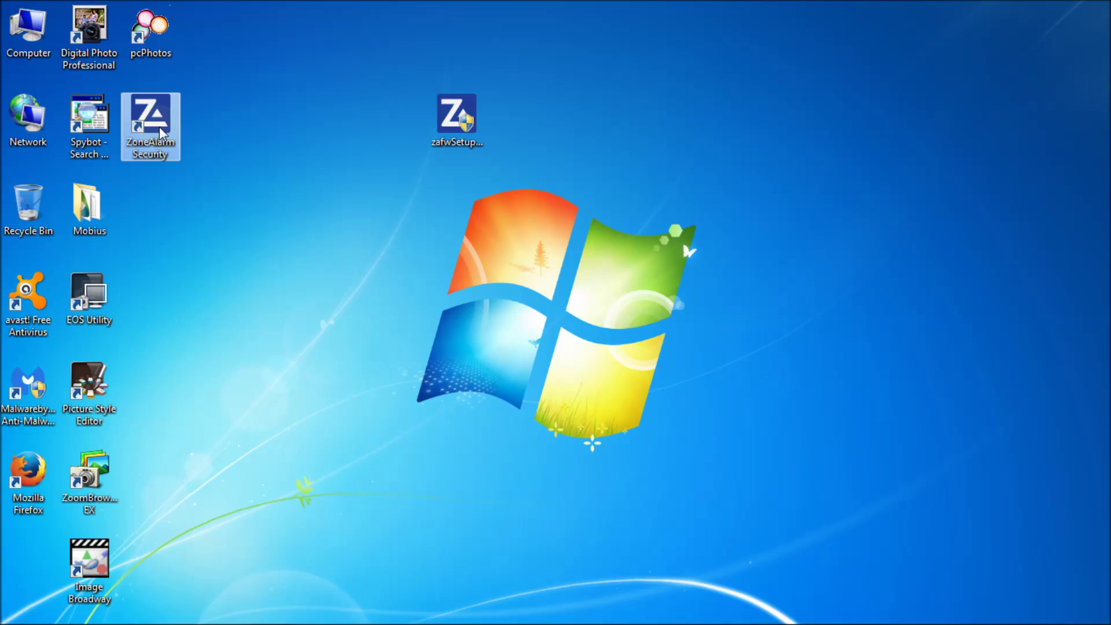
left_click(463, 104)
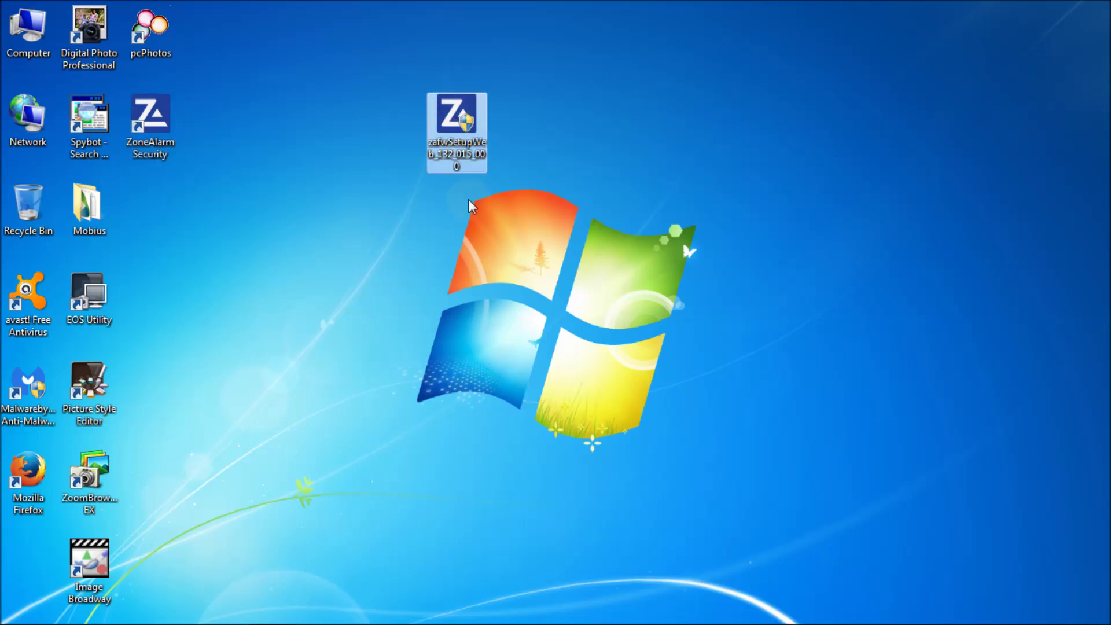
key("Delete")
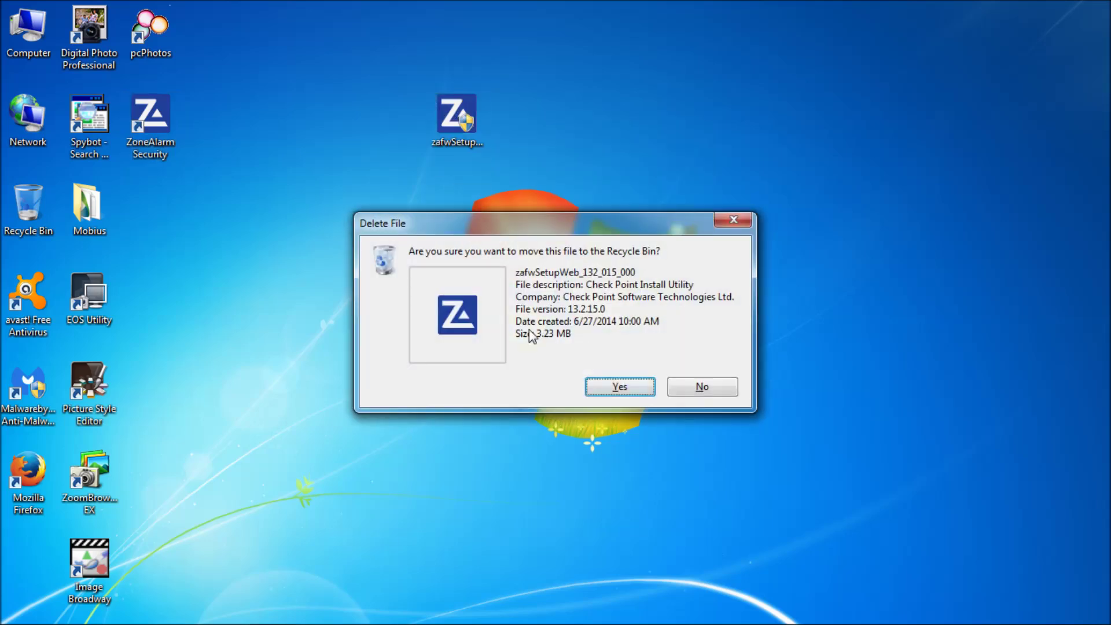
left_click(606, 387)
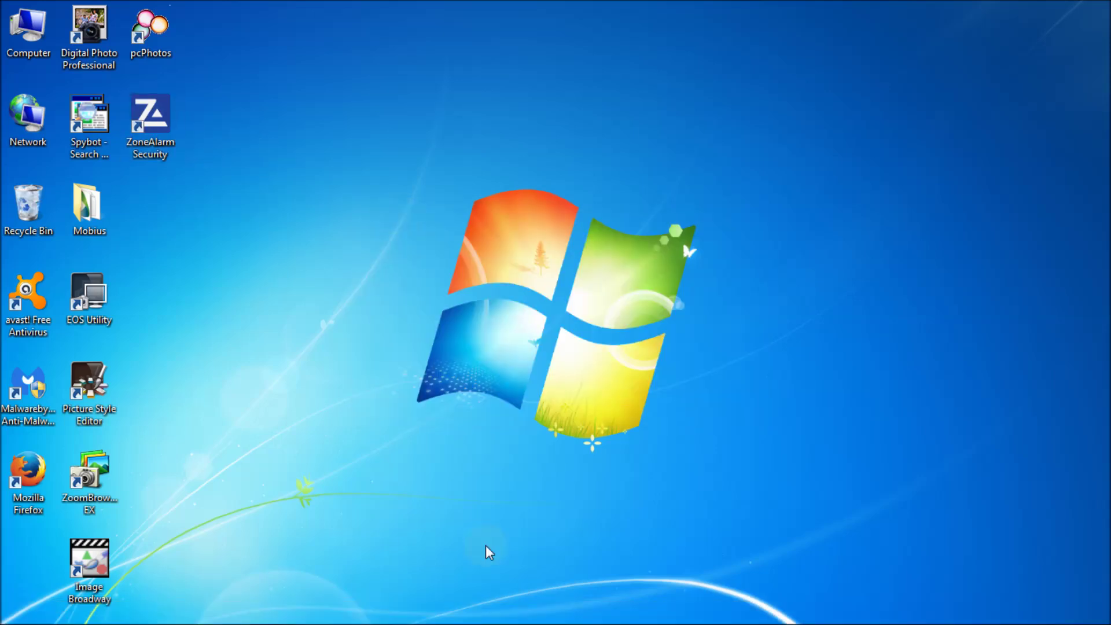
Dismiss the ZoneAlarm tray menu and hidden icons, then select the Spybot - Search & Destroy shortcut
mouse_move(492, 623)
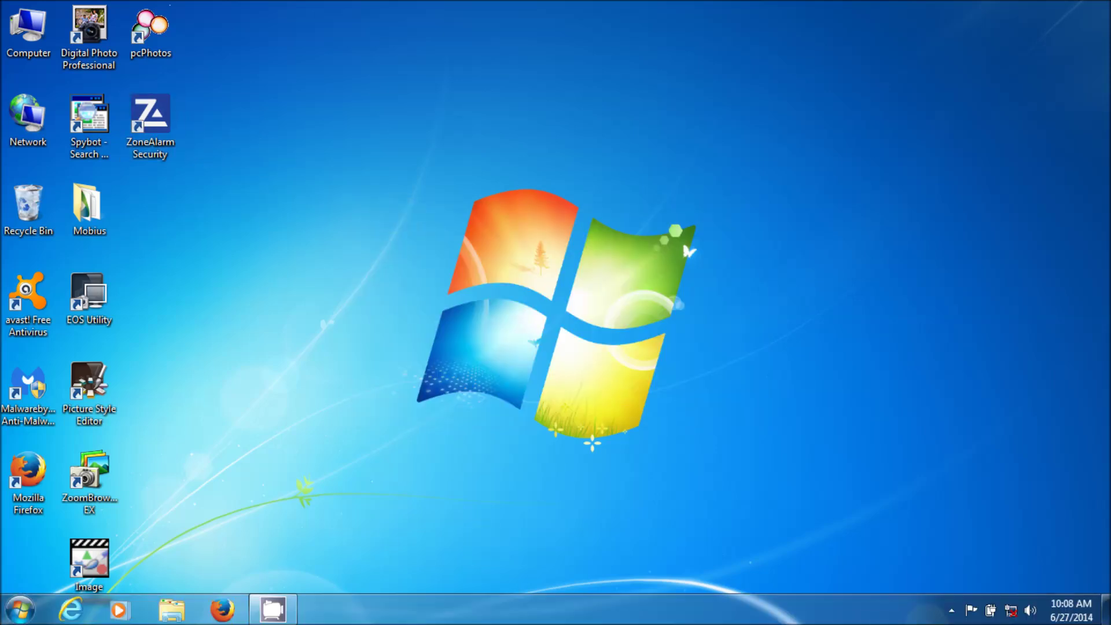
left_click(951, 610)
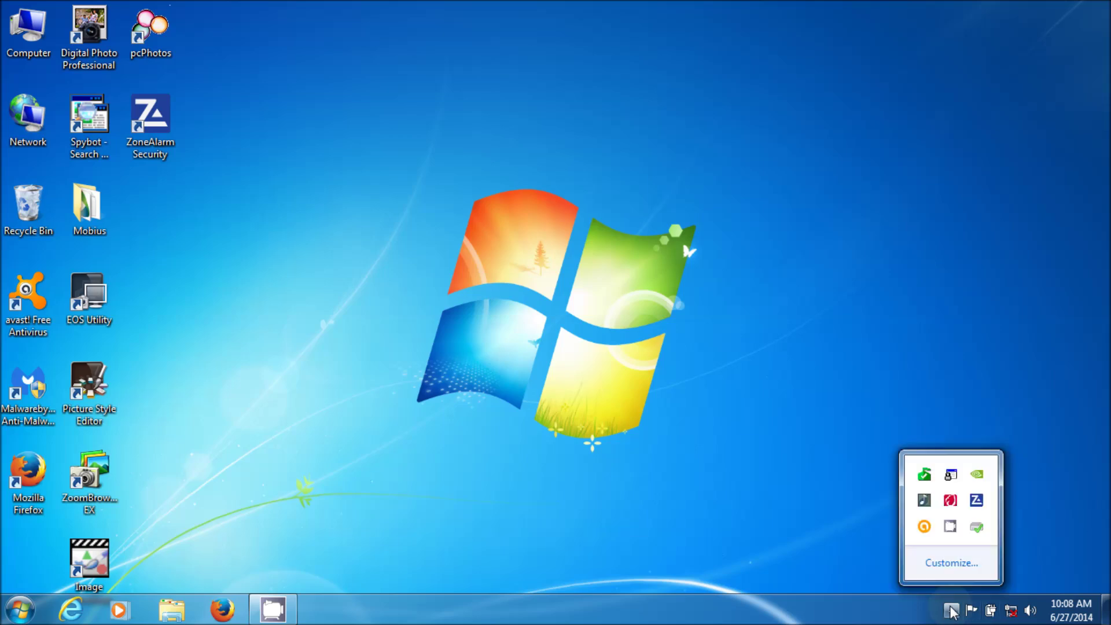
right_click(975, 501)
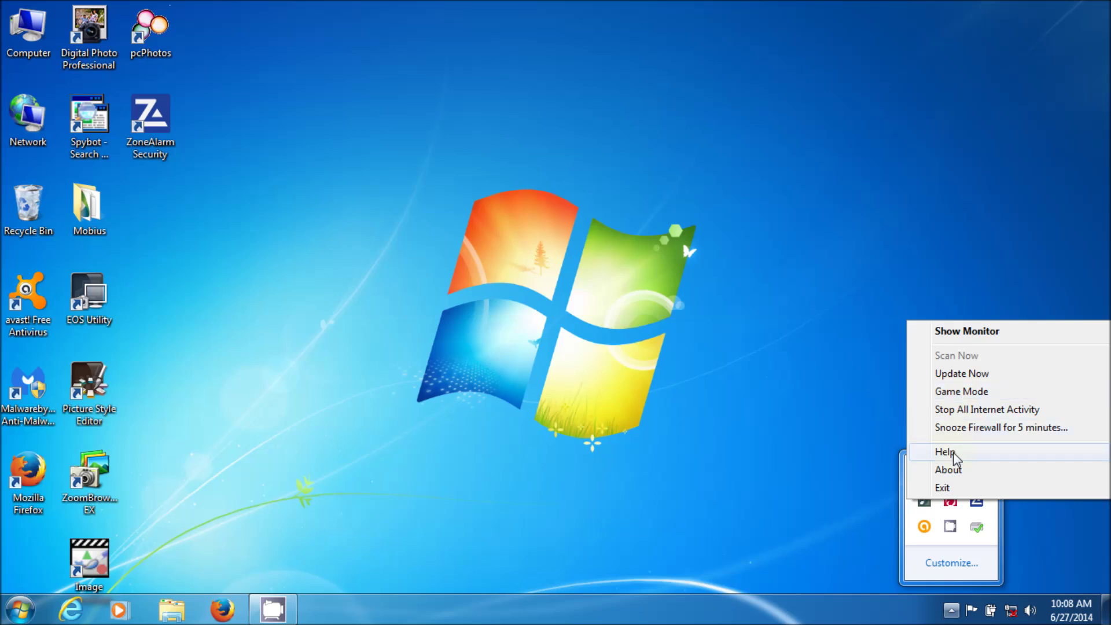
left_click(815, 303)
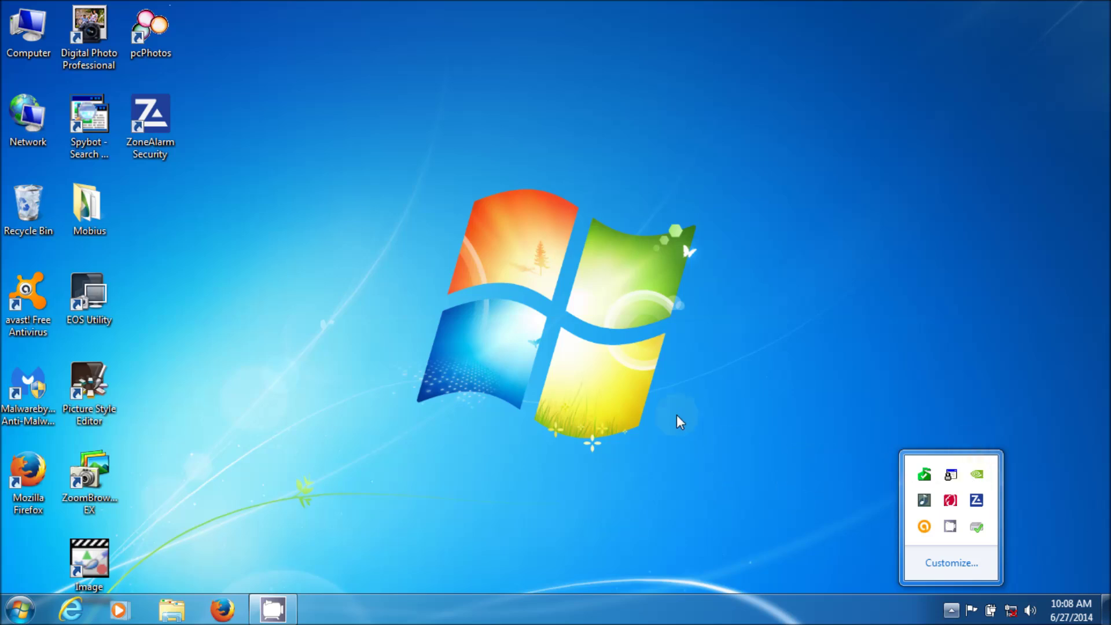
left_click(485, 294)
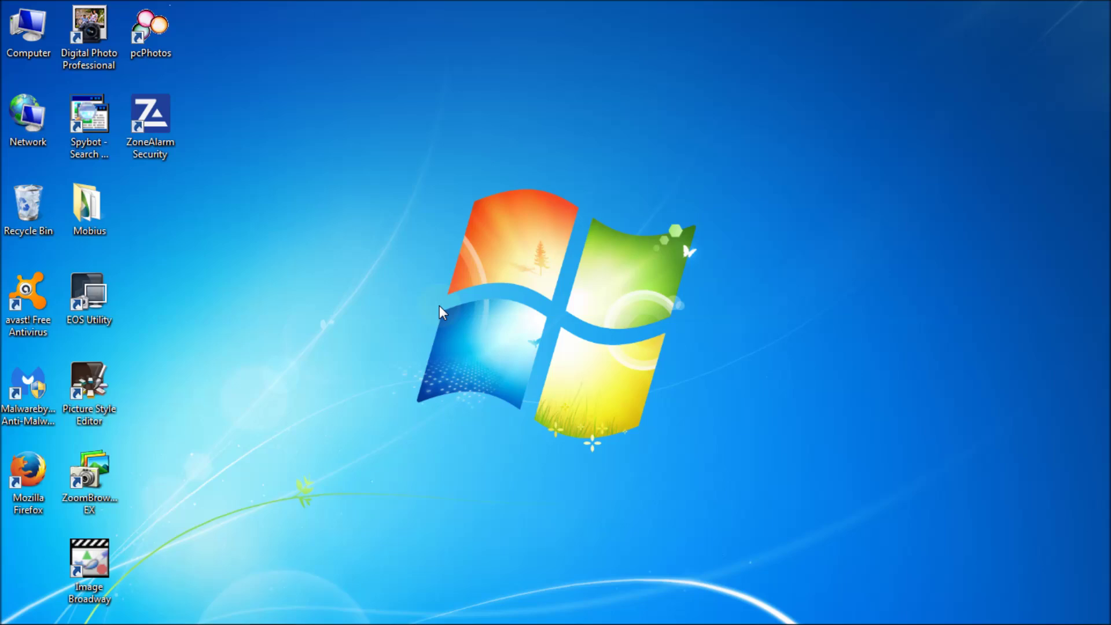
mouse_move(49, 623)
left_click(83, 118)
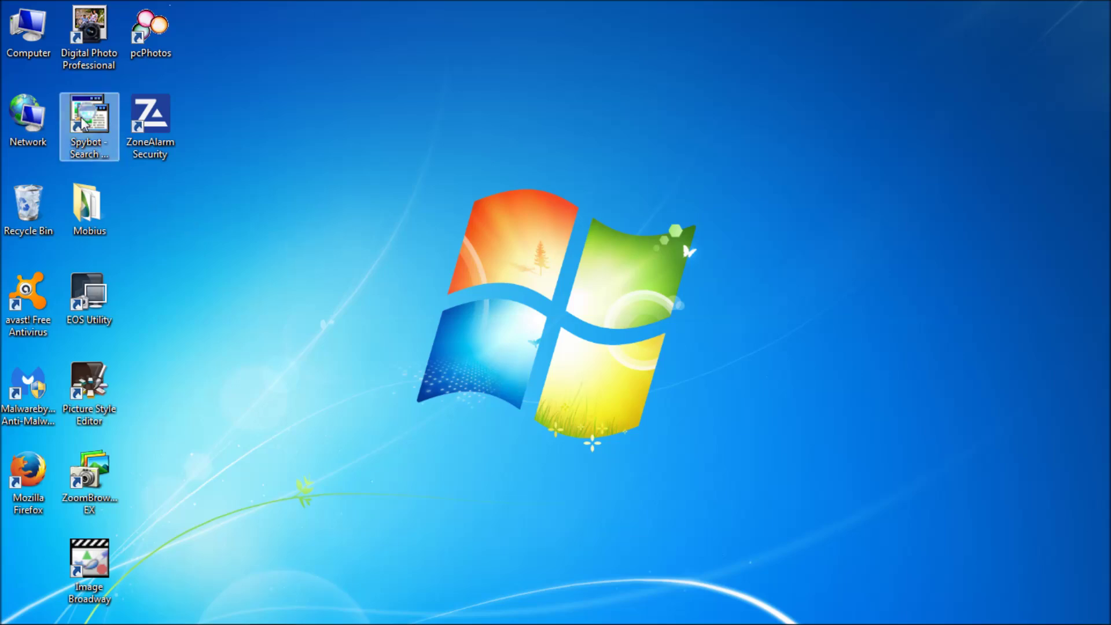
Launch Spybot, dismiss its notices, download the 286 KB Detection rules update, then close Spybot
left_click(82, 119)
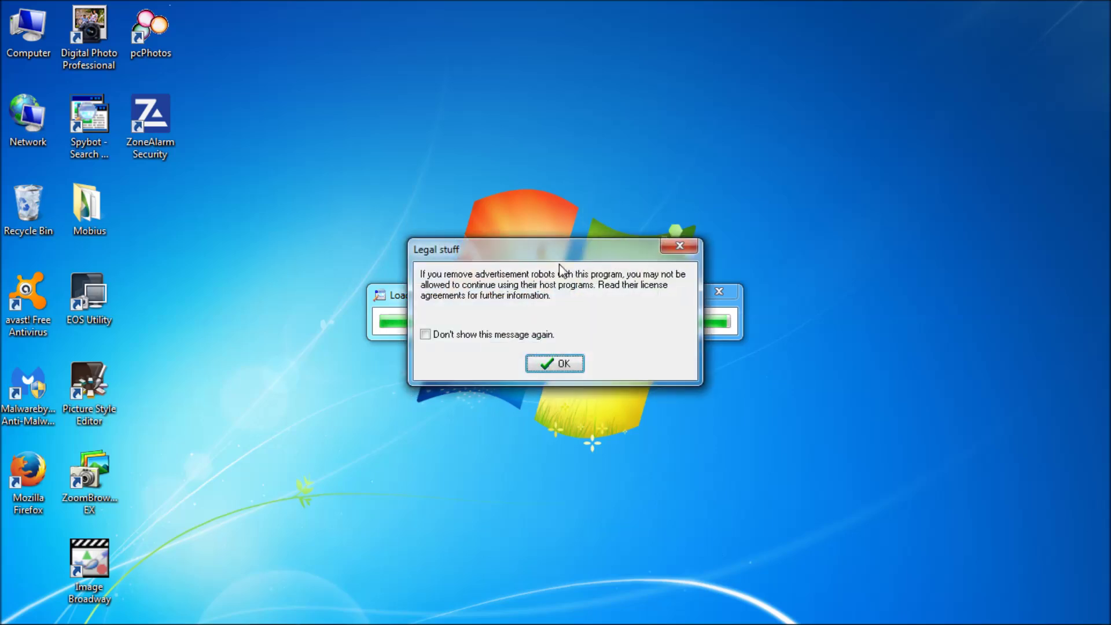
left_click(542, 365)
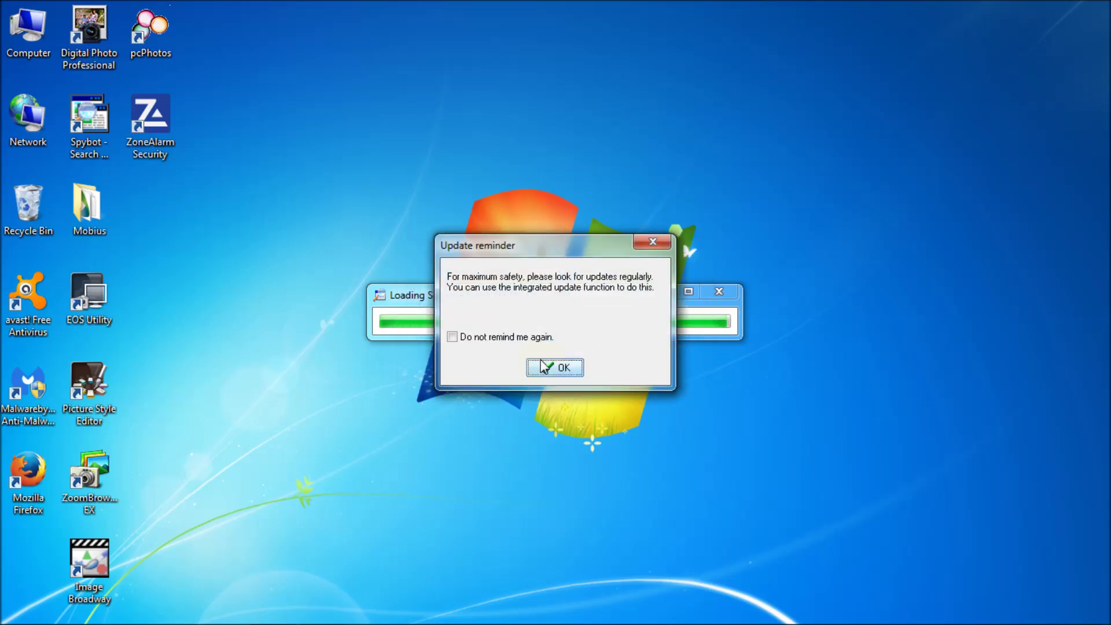
left_click(542, 366)
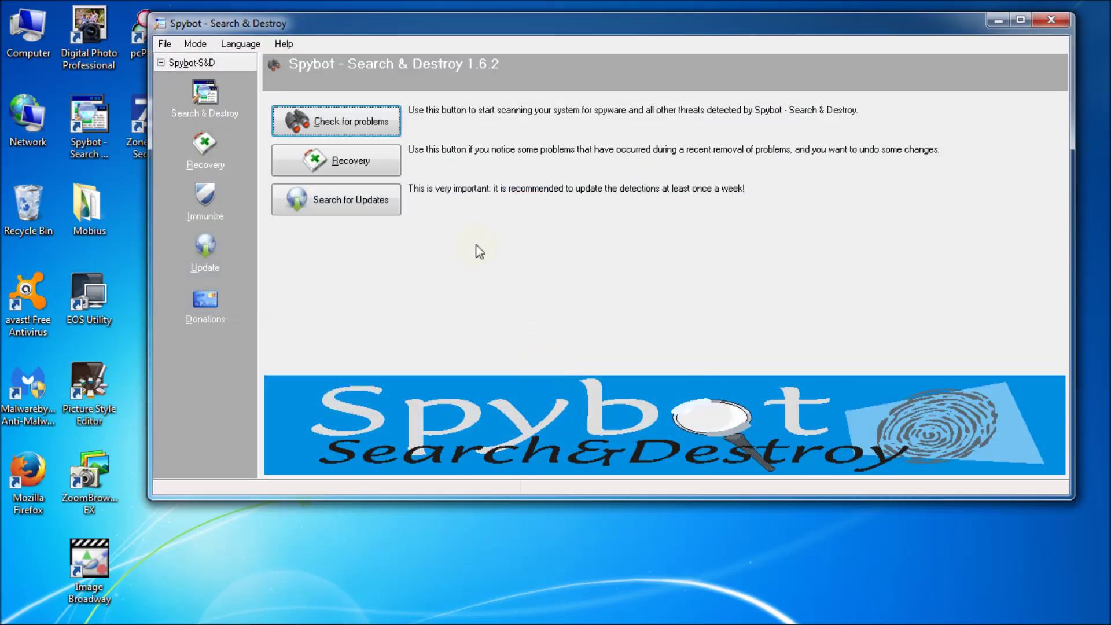
left_click(352, 212)
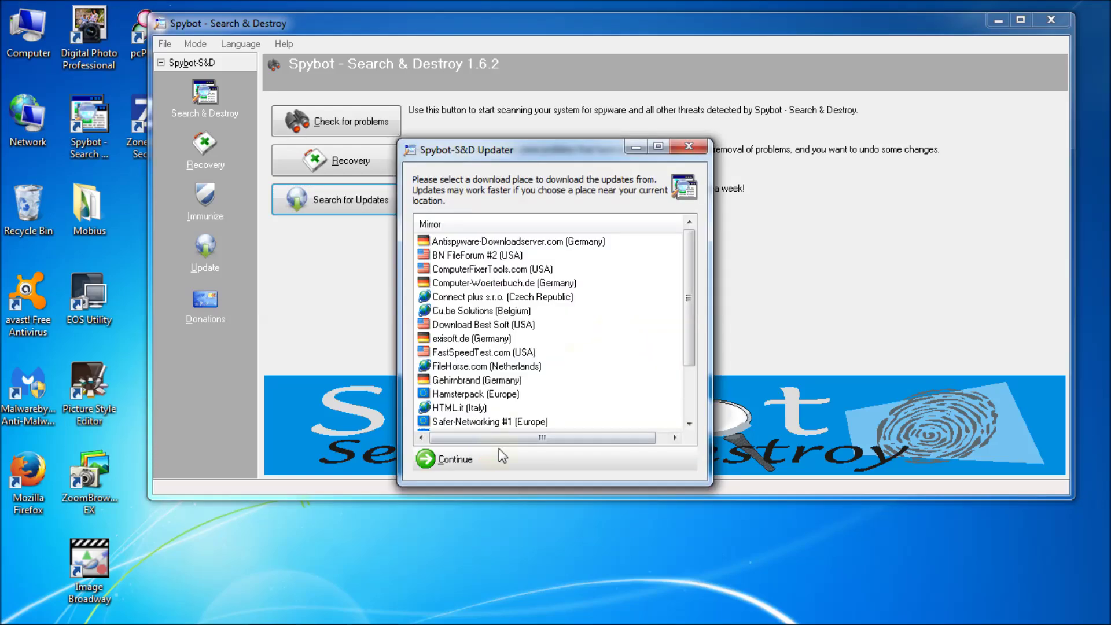
left_click(454, 459)
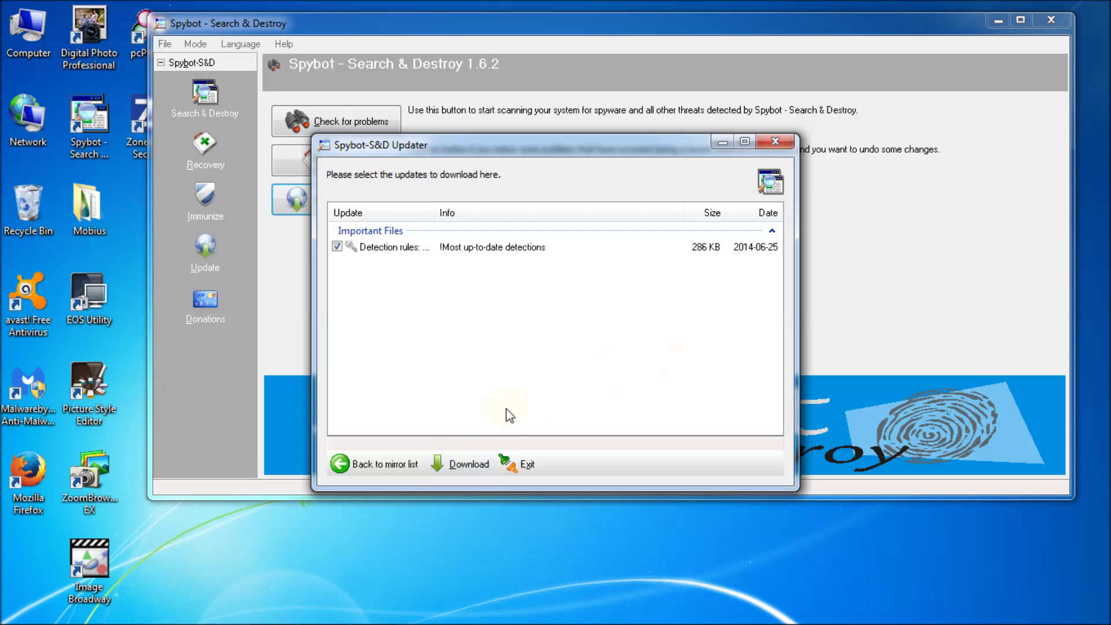
left_click(449, 463)
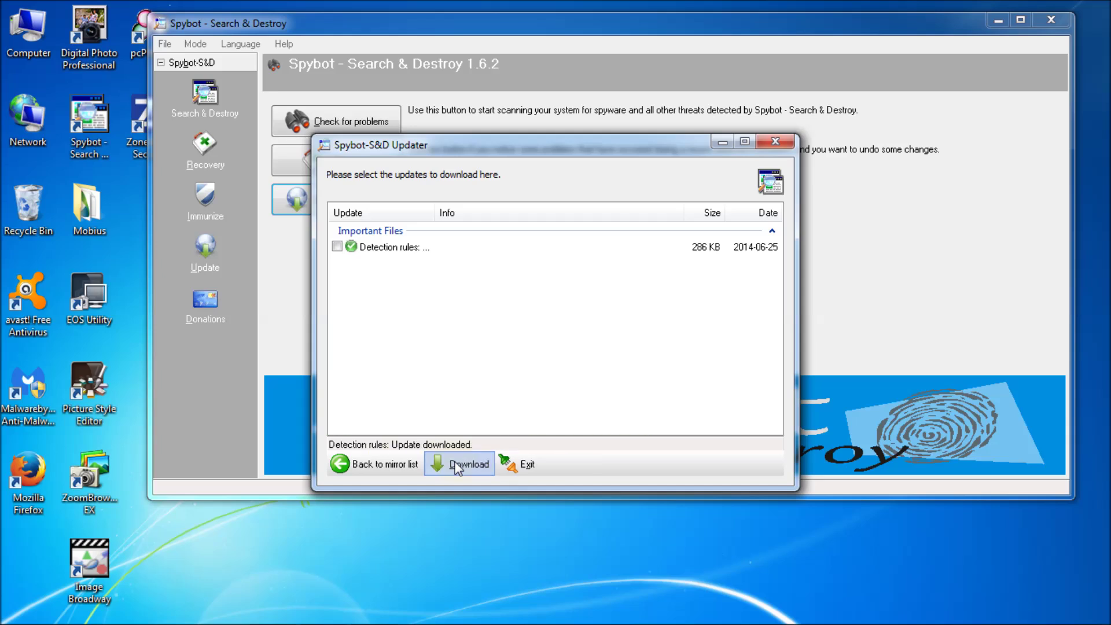
left_click(777, 141)
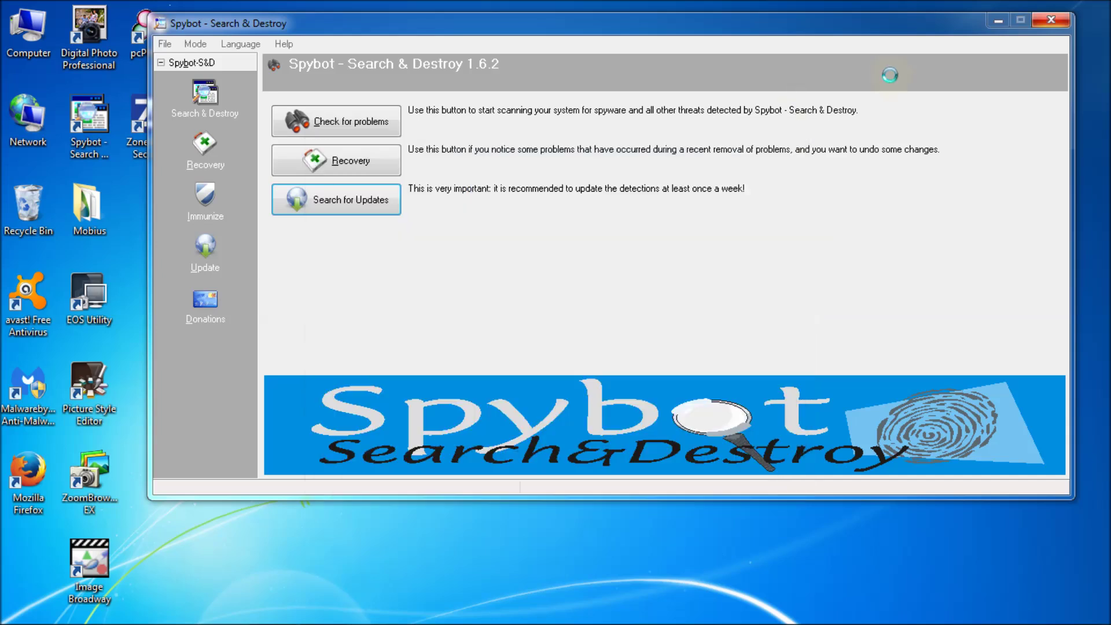
left_click(1050, 19)
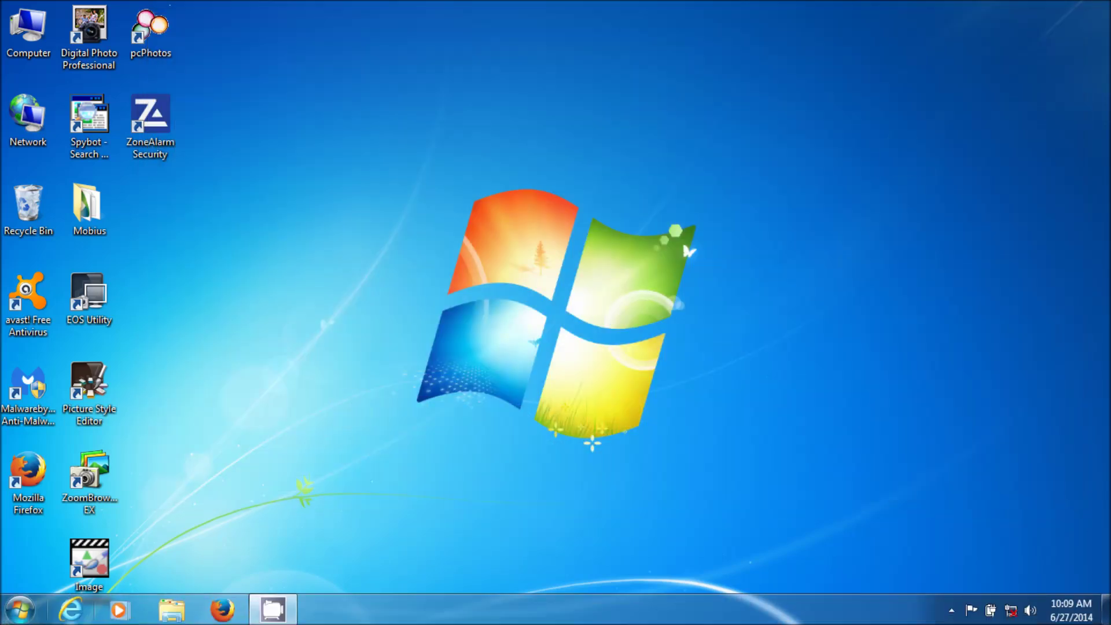
Open Control Panel's Programs and Features list and scroll down to the two ZoneAlarm entries
left_click(12, 616)
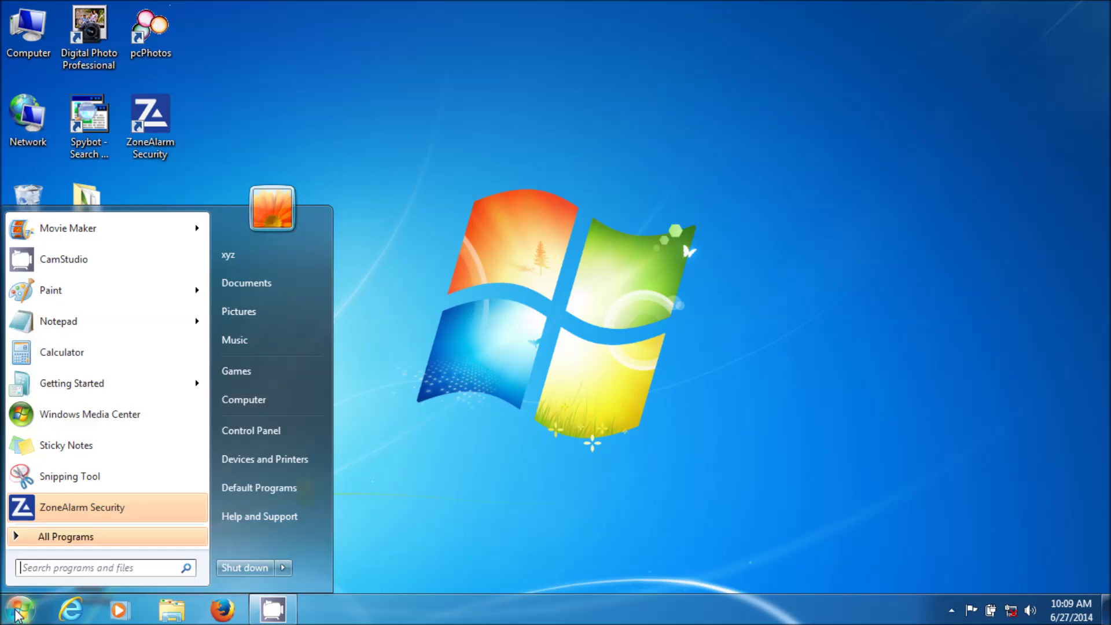
left_click(270, 429)
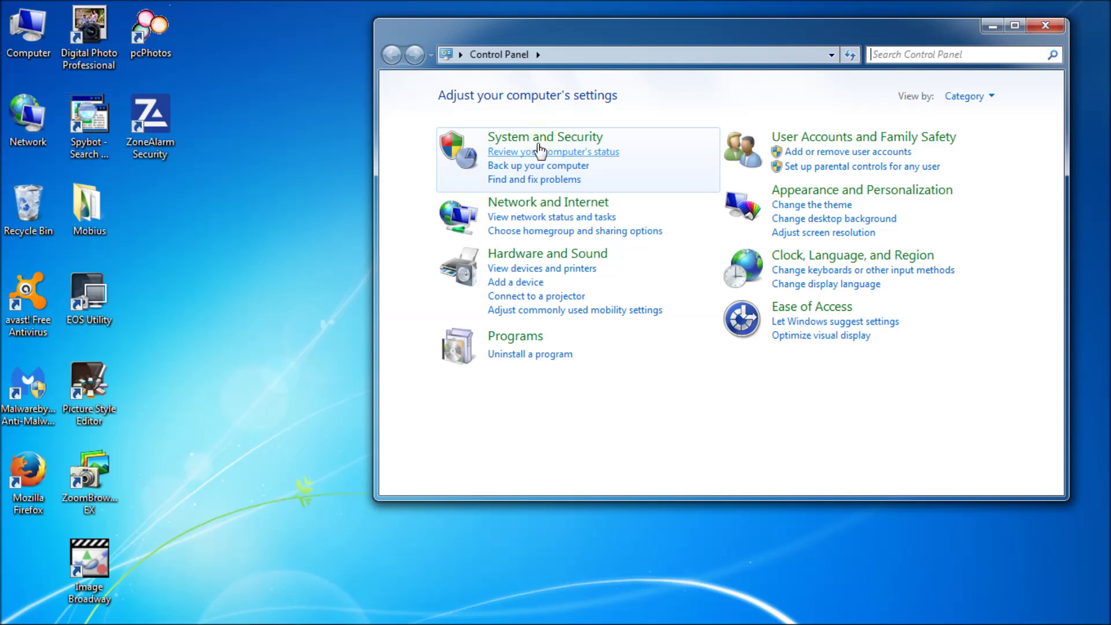
left_click(516, 340)
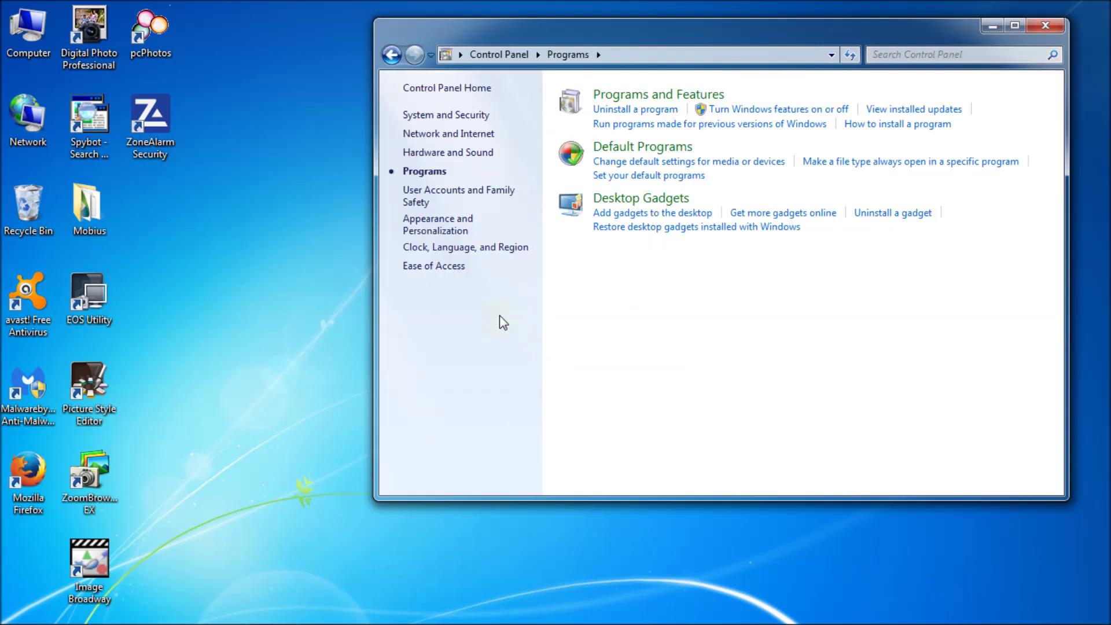
left_click(634, 107)
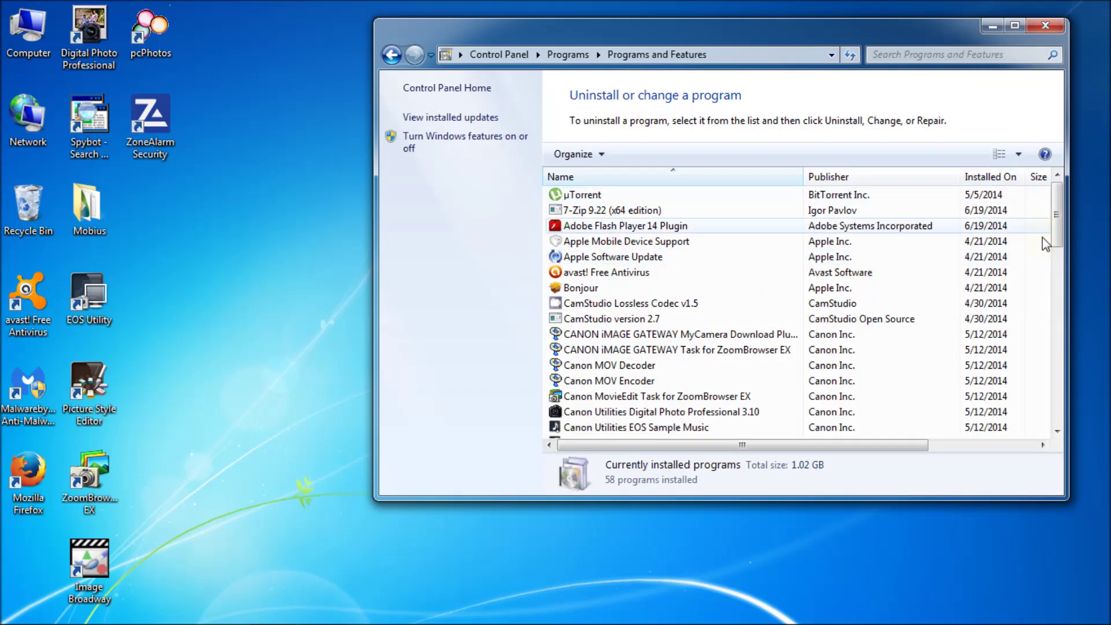
left_click_drag(1055, 220, 1054, 412)
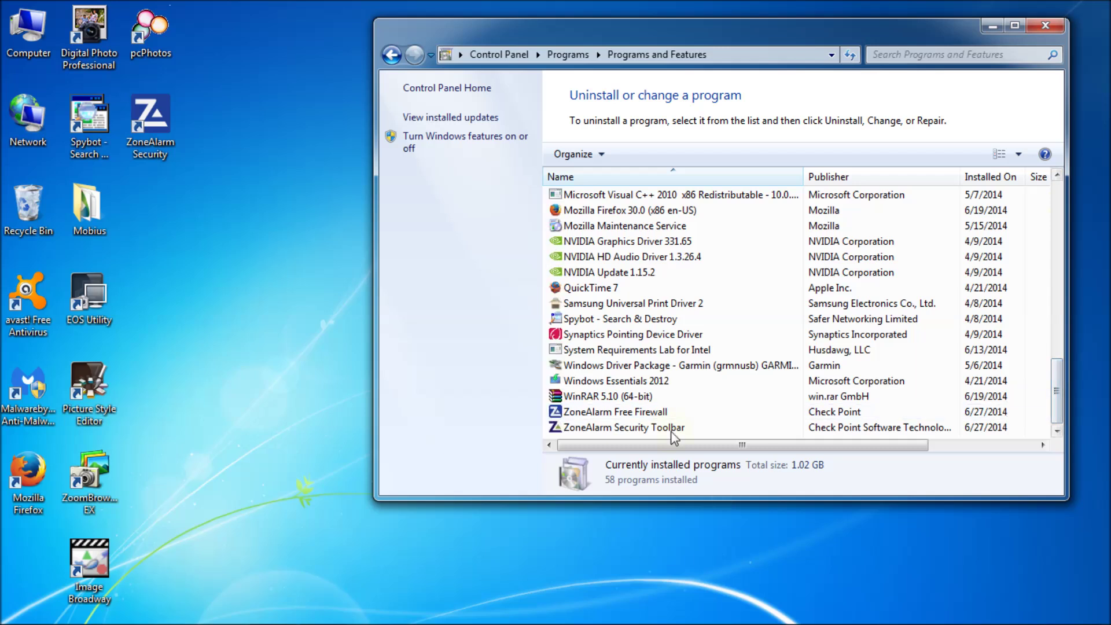
Uninstall ZoneAlarm Security Toolbar, approving the browser restart and closing the finished uninstaller
left_click(654, 430)
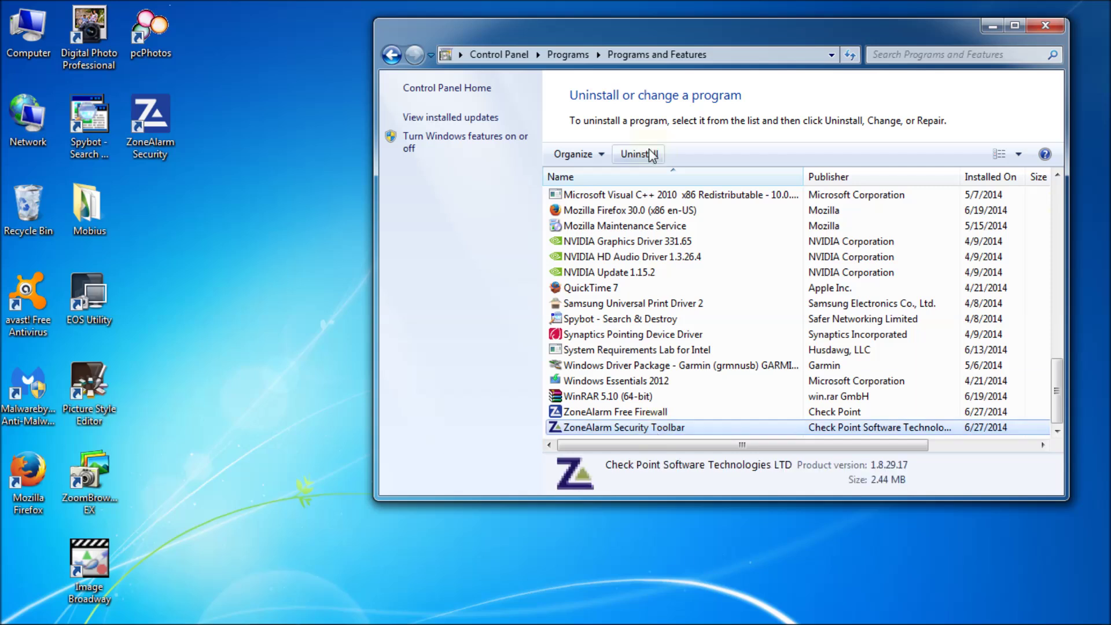
left_click(640, 154)
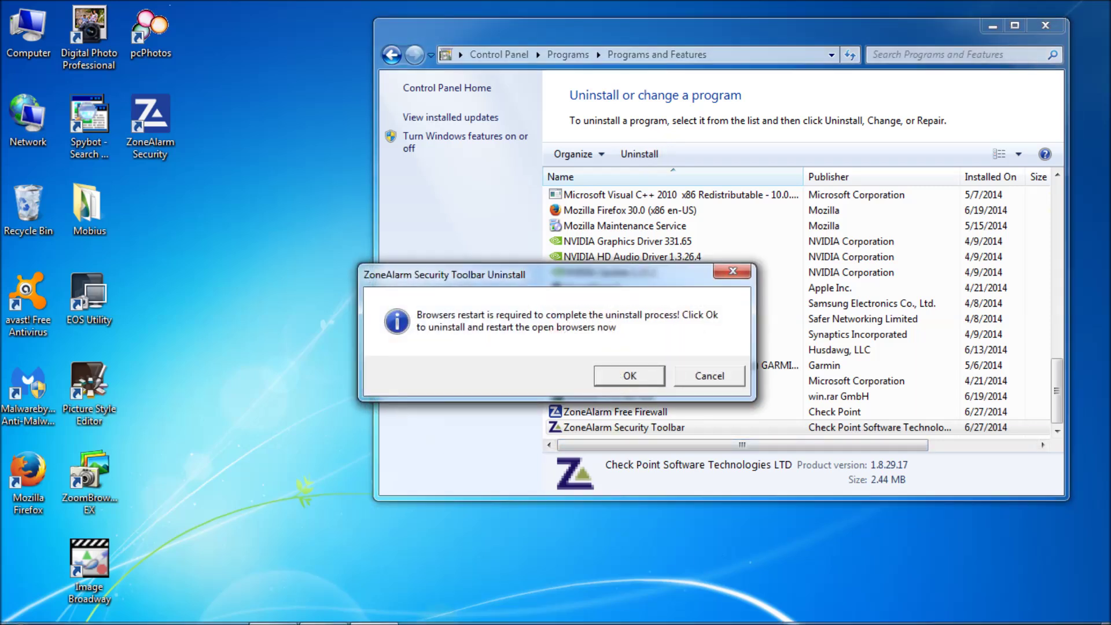
mouse_move(533, 614)
mouse_move(374, 609)
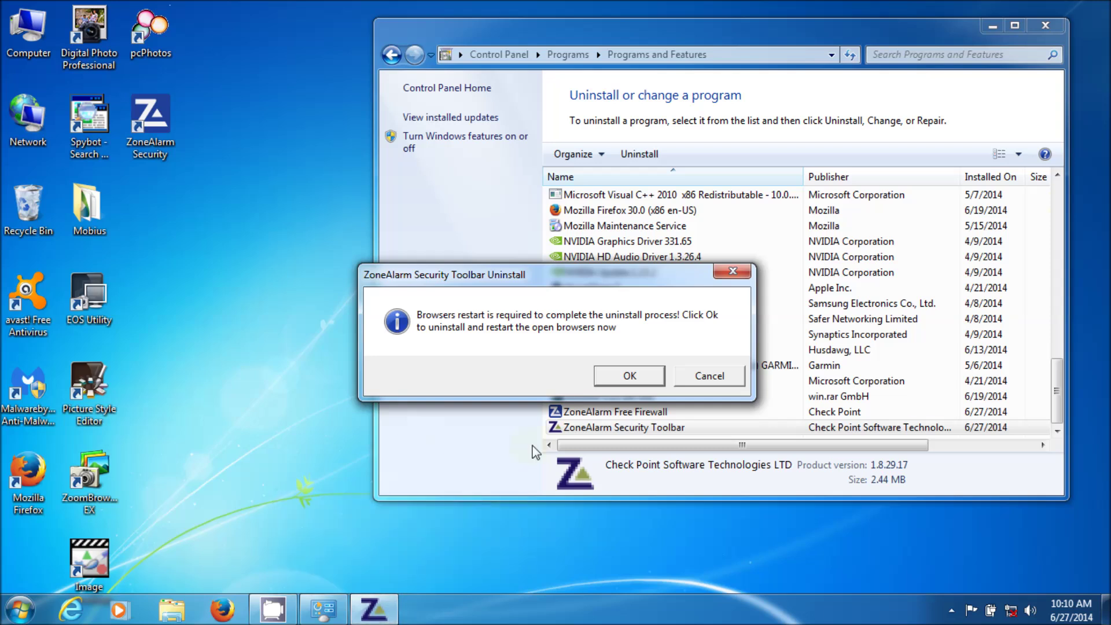
left_click(626, 377)
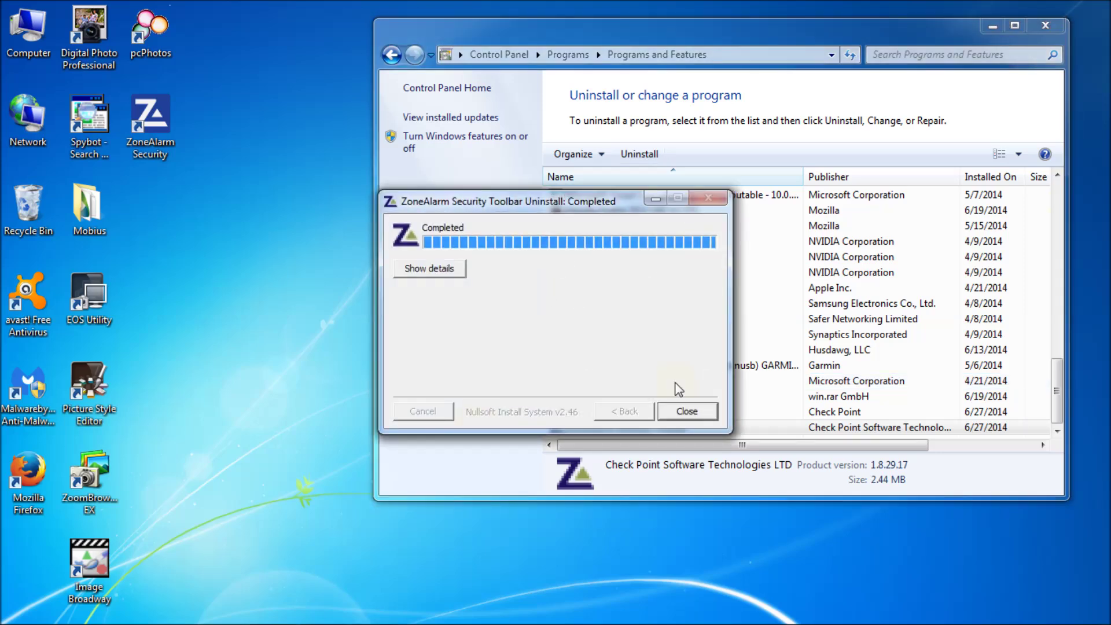
left_click(688, 412)
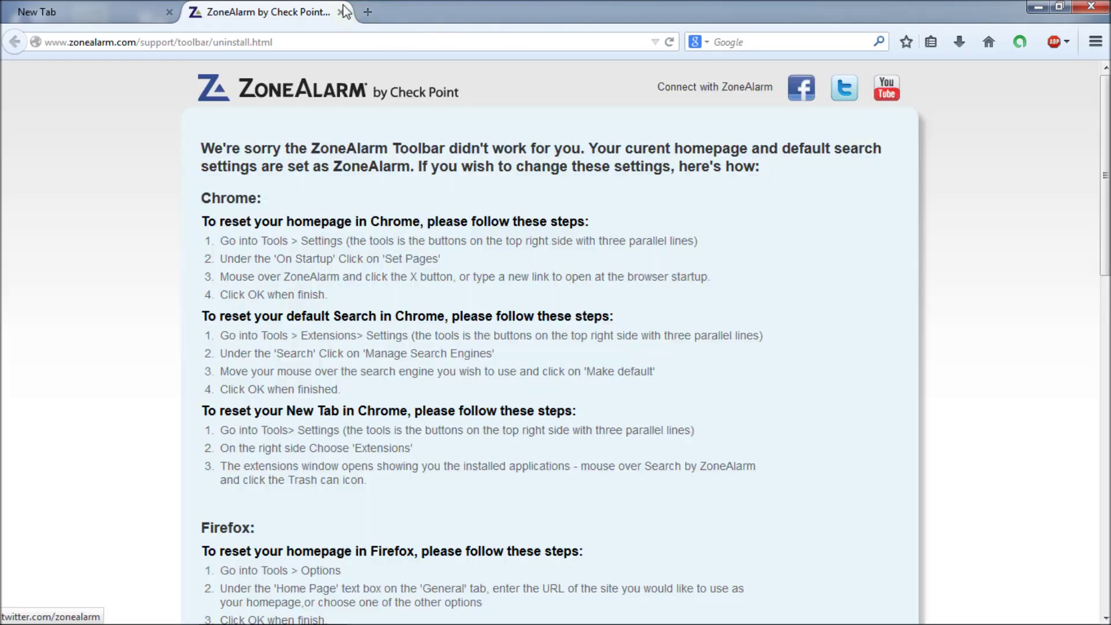
Close the zonealarm.com toolbar uninstall tab and minimize Firefox
left_click(340, 12)
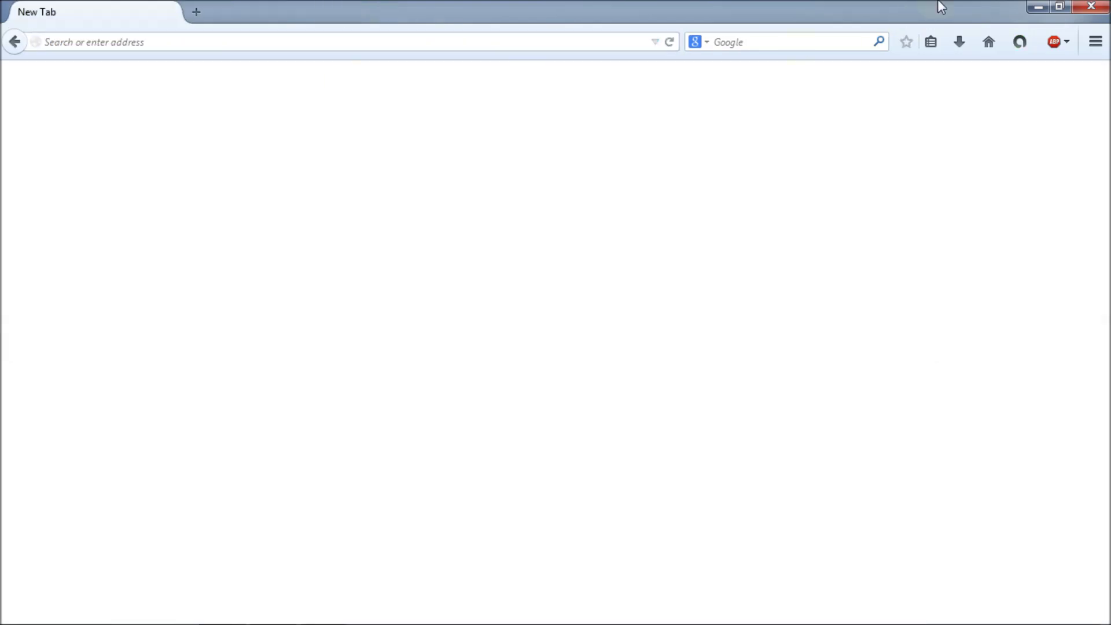
left_click(1037, 7)
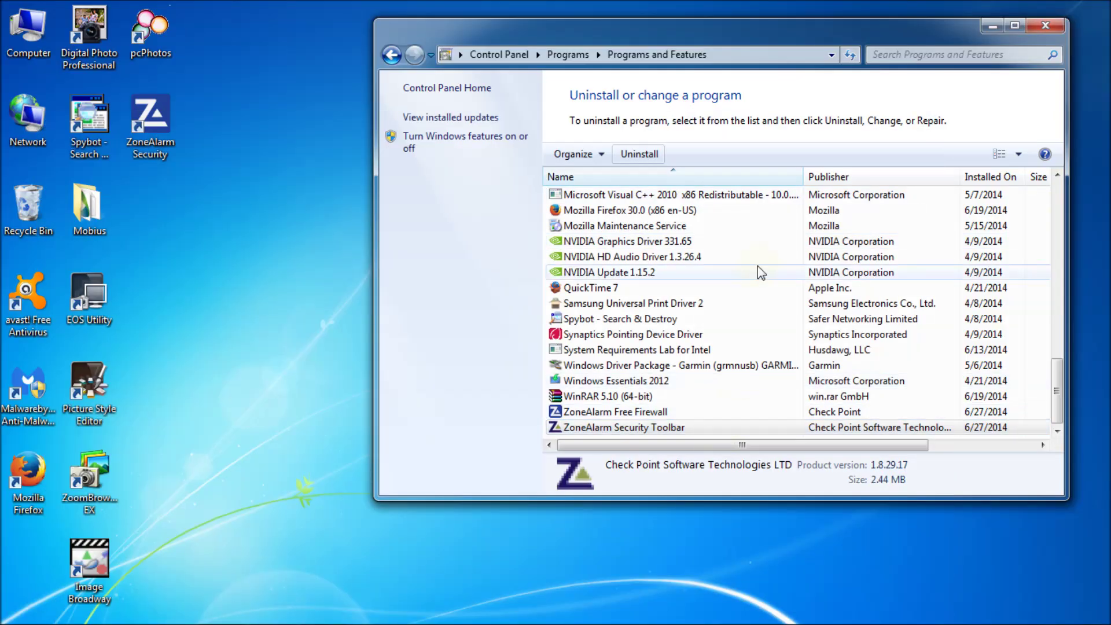
Reopen Programs and Features from Control Panel Home and scroll to confirm only ZoneAlarm Free Firewall remains
scroll(758, 267, "up", 5)
left_click(870, 303)
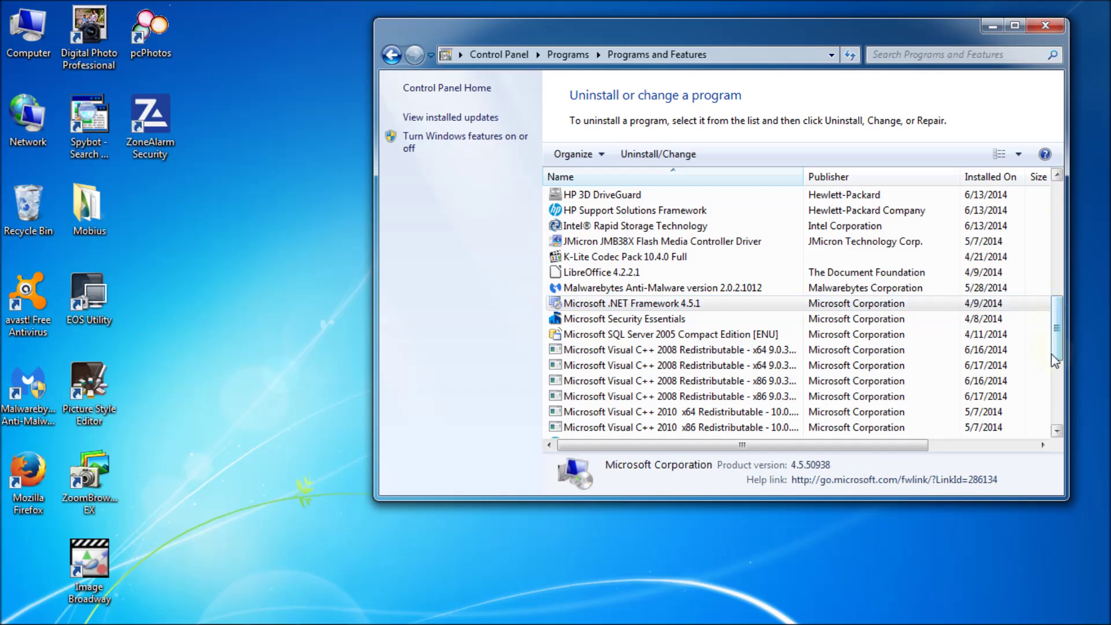
left_click(1056, 405)
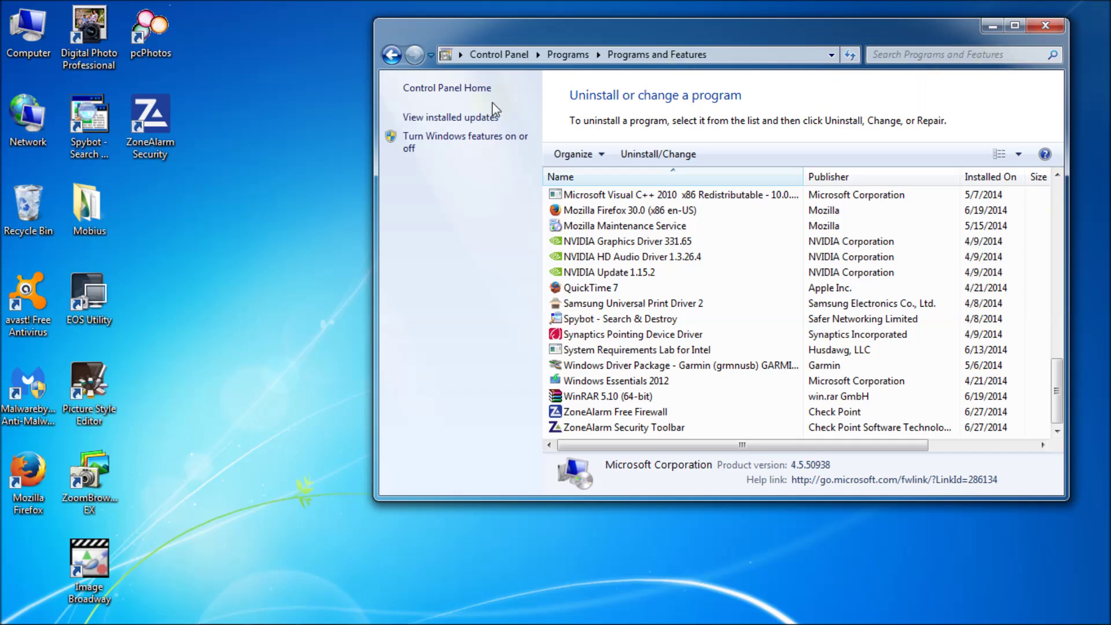
left_click(463, 88)
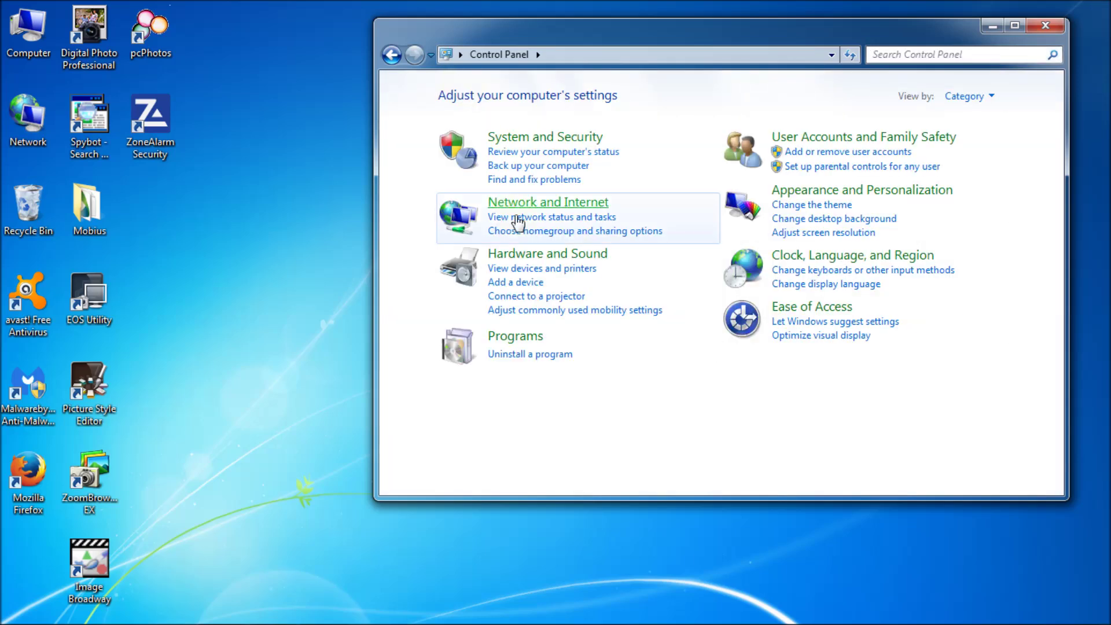
left_click(510, 338)
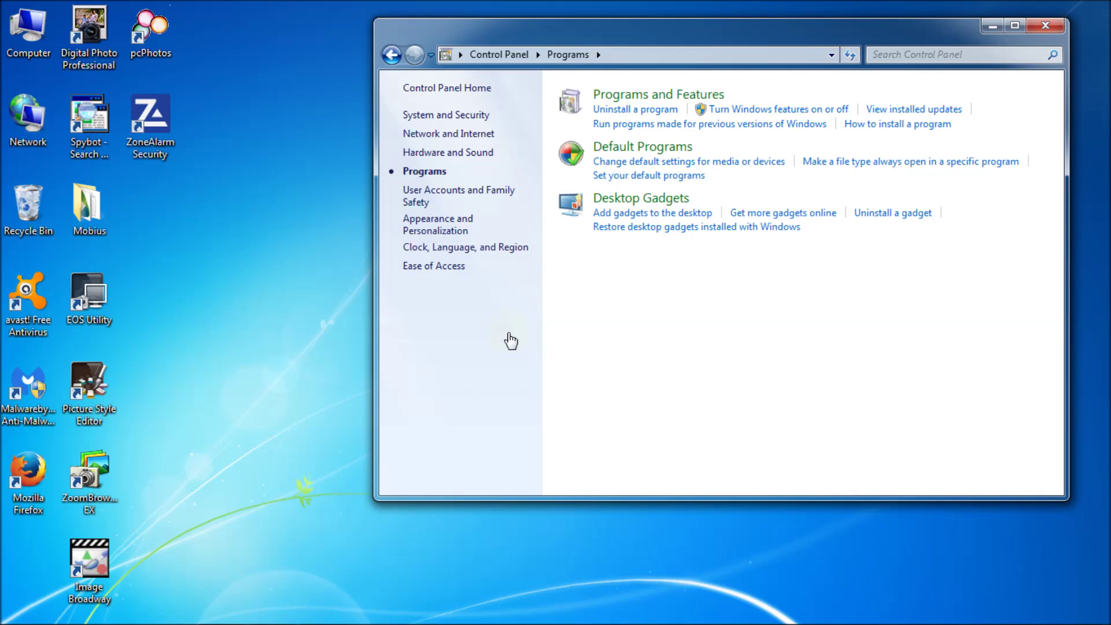
left_click(654, 94)
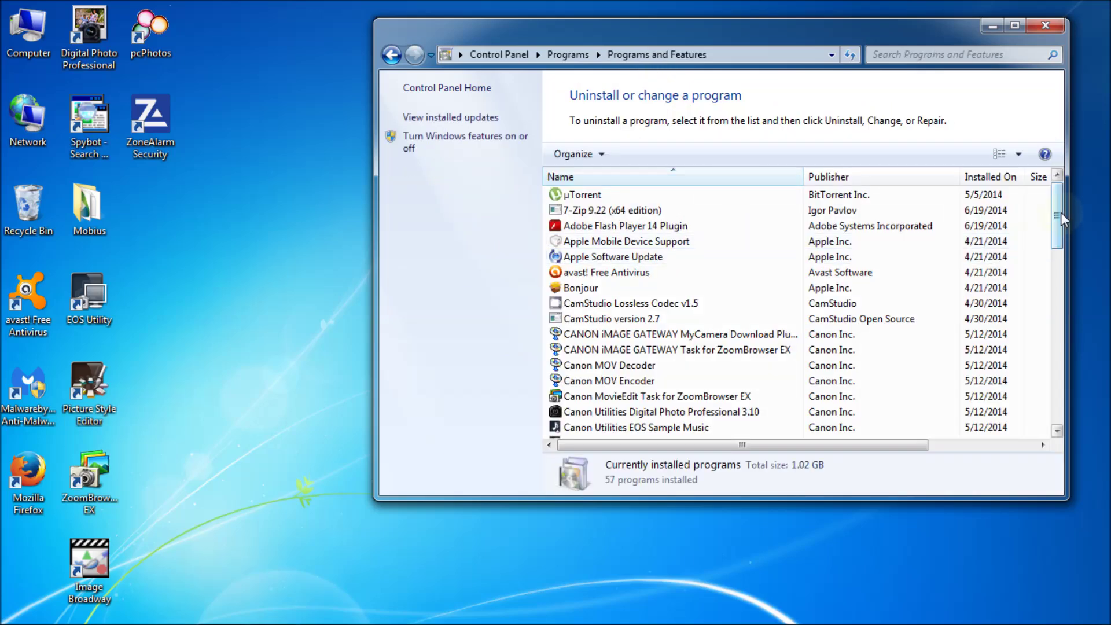
left_click_drag(1060, 212, 1056, 412)
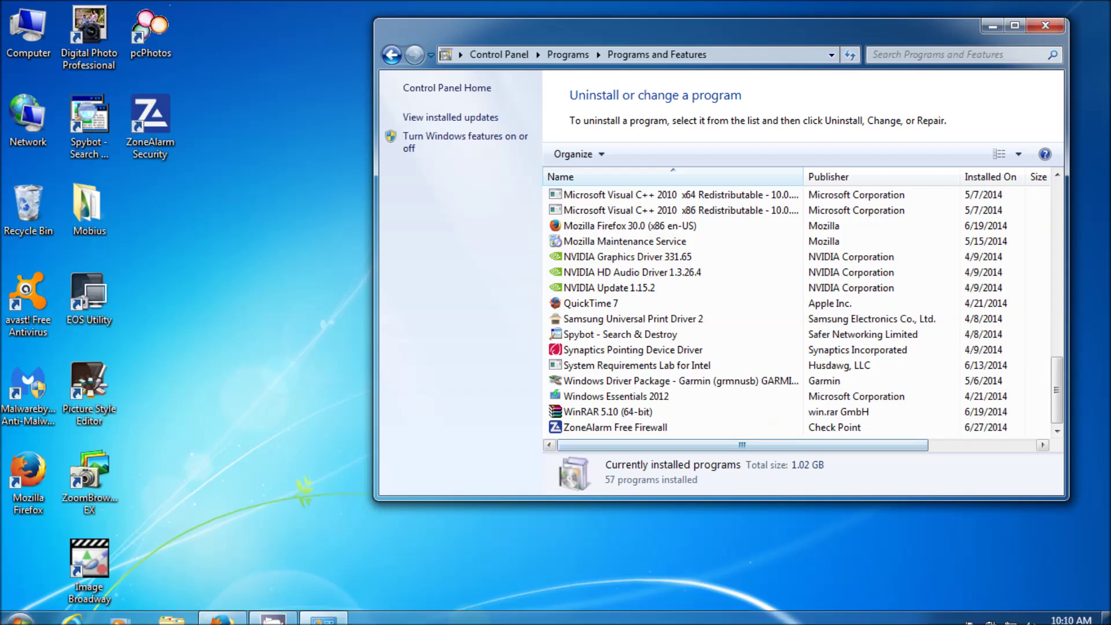
mouse_move(324, 614)
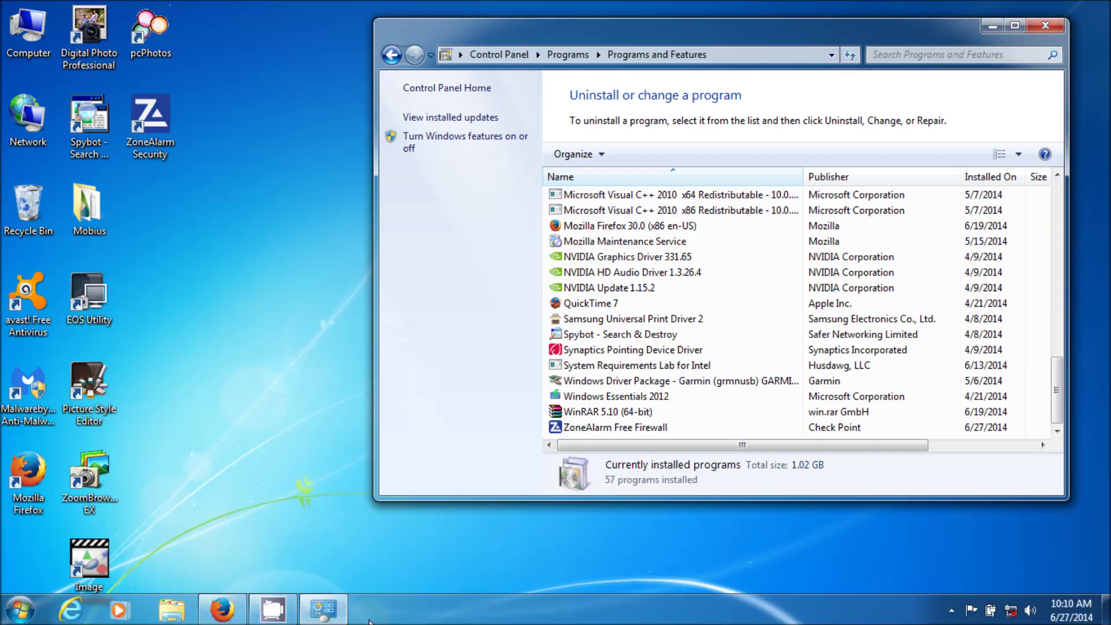